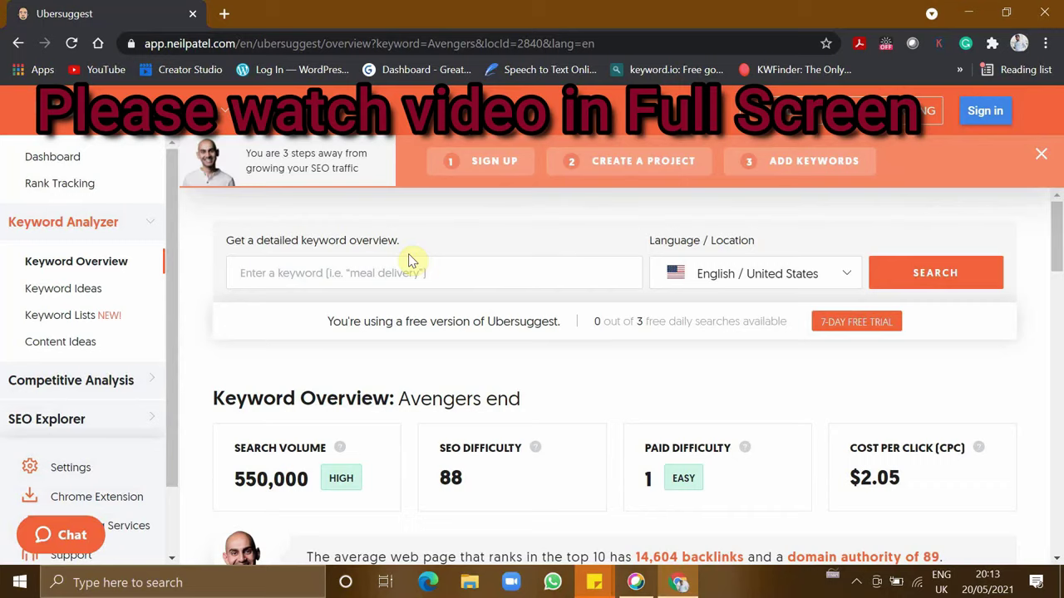
- Search Ubersuggest for 'avengers' and close the daily search limit notice with NO THANKS
type("avengers")
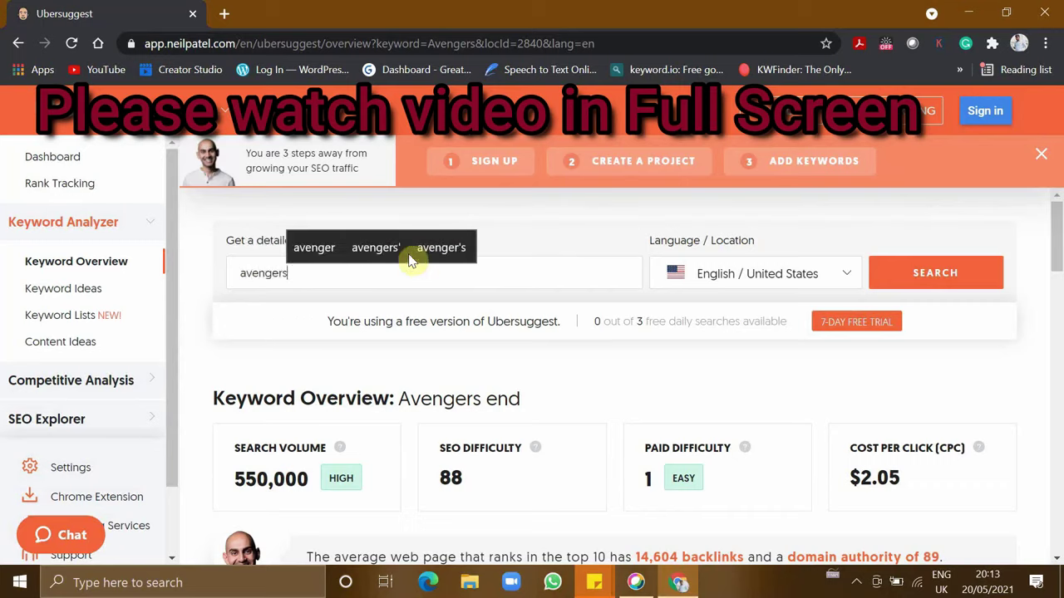
key("Return")
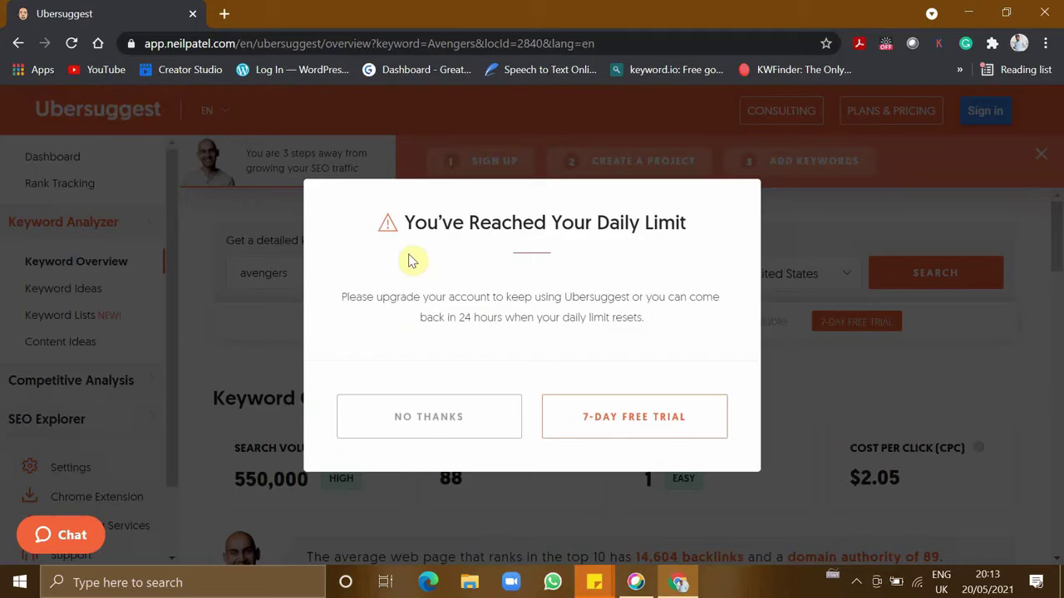
left_click_drag(407, 220, 686, 221)
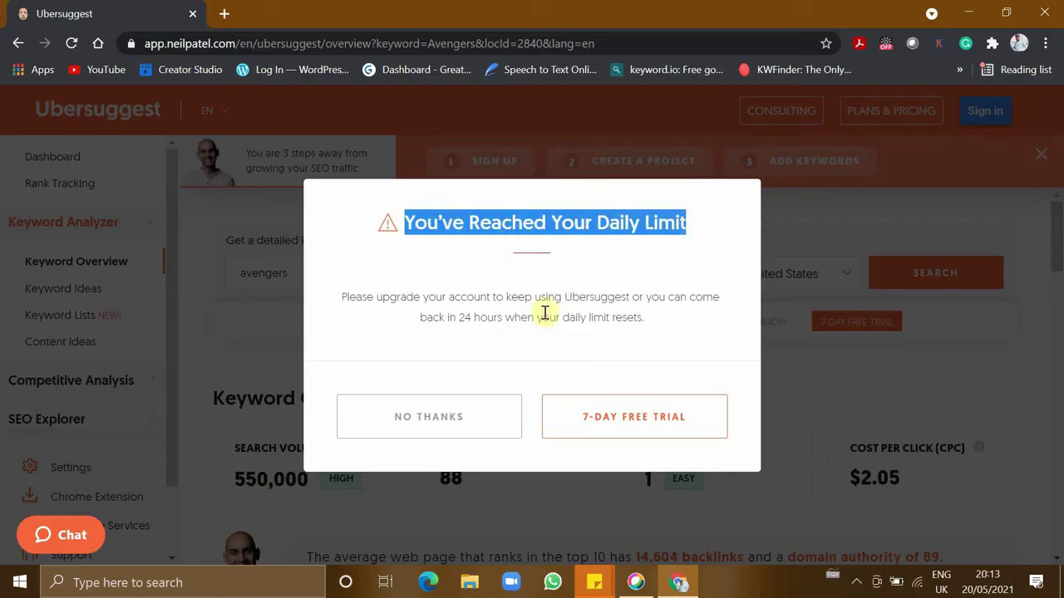
left_click(477, 422)
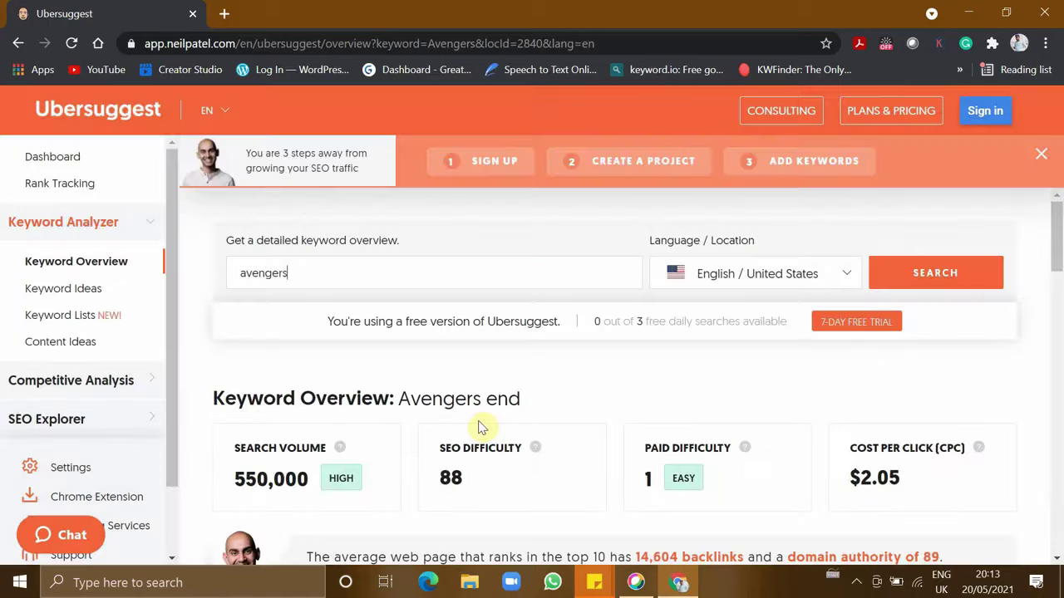
- Load the harishenactus.com blog in a new browser tab
left_click(223, 13)
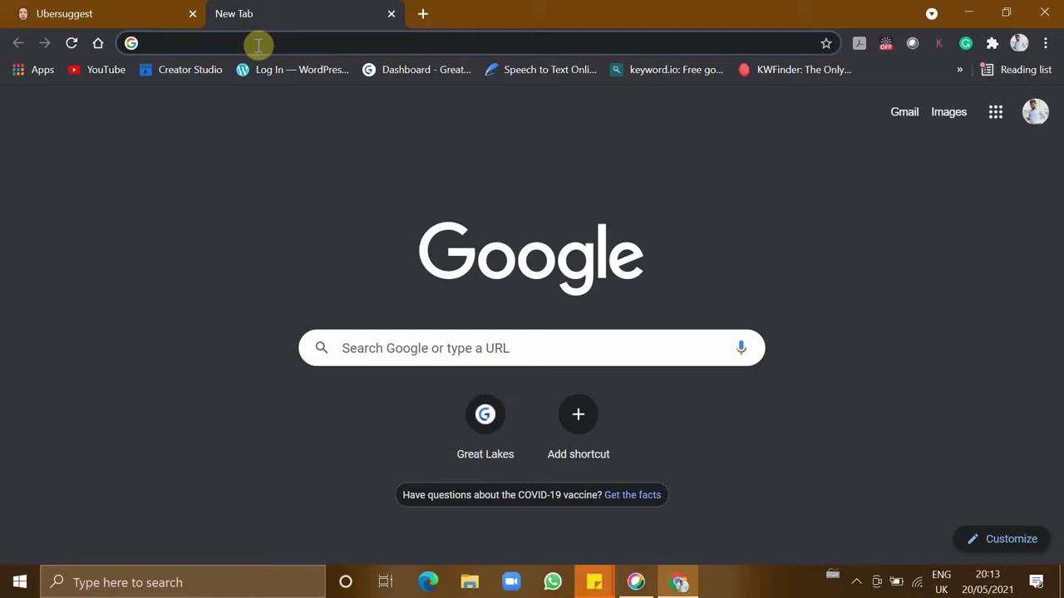
type("www")
key("Return")
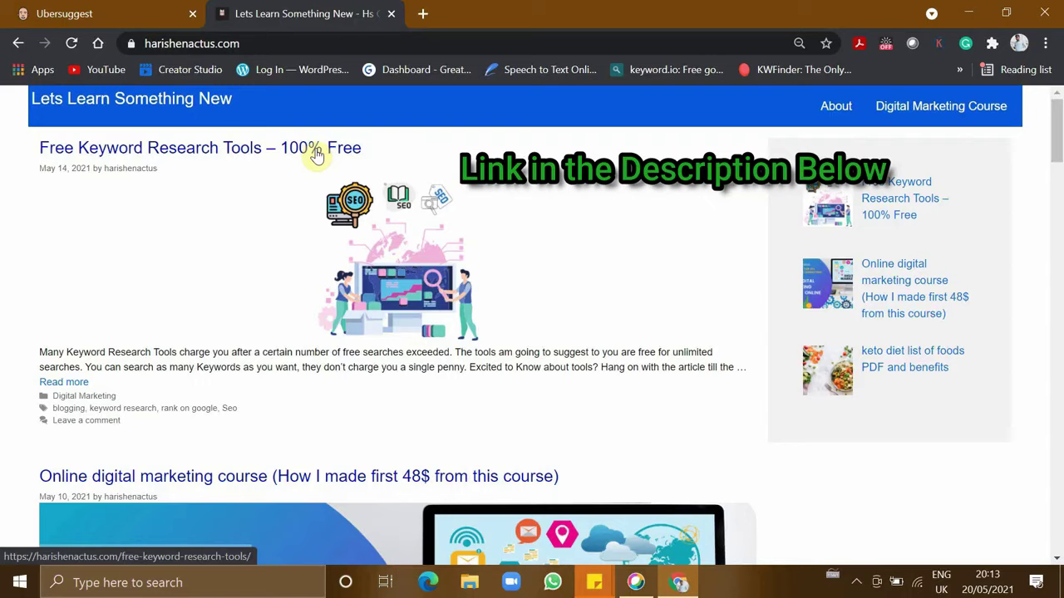
- Open the 'Free Keyword Research Tools – 100% Free' article and read through its tools and comparison table
left_click(268, 151)
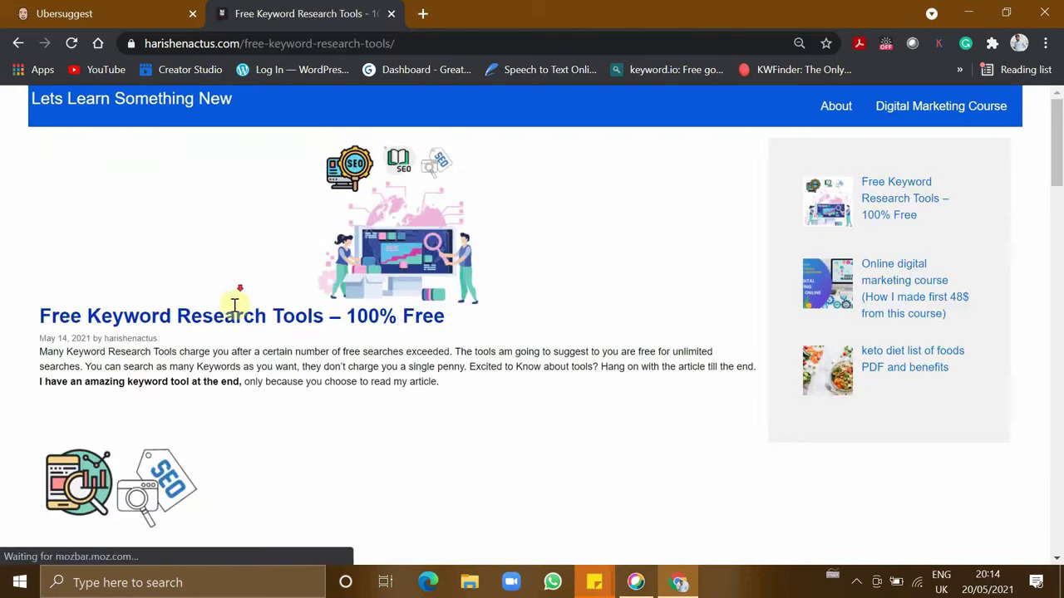
scroll(241, 332, "down", 5)
scroll(244, 349, "down", 3)
scroll(245, 349, "down", 5)
scroll(247, 350, "down", 3)
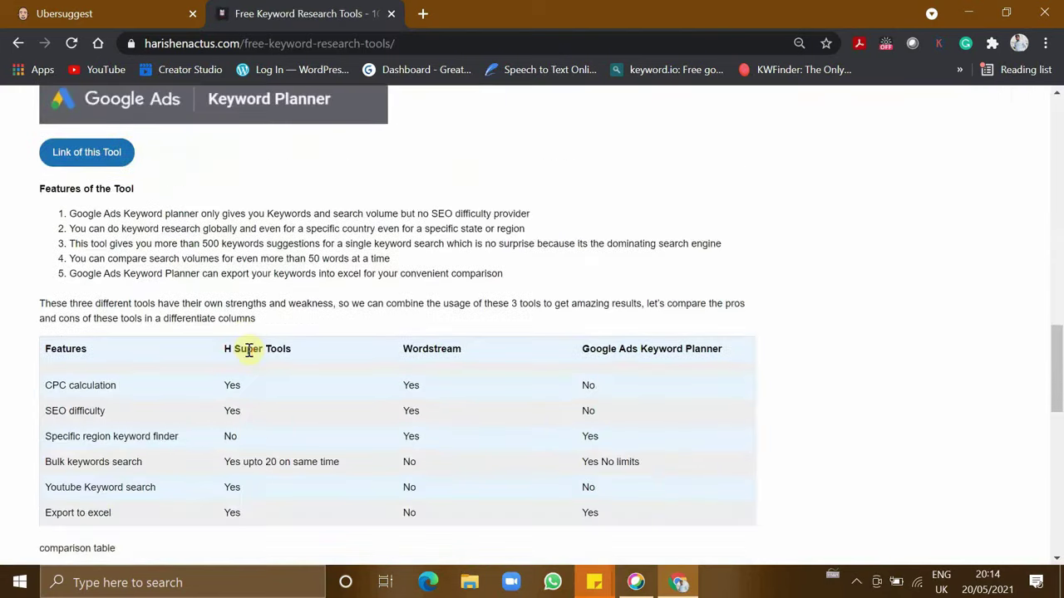
scroll(247, 350, "down", 4)
scroll(249, 351, "down", 3)
scroll(251, 357, "up", 5)
scroll(254, 365, "up", 2)
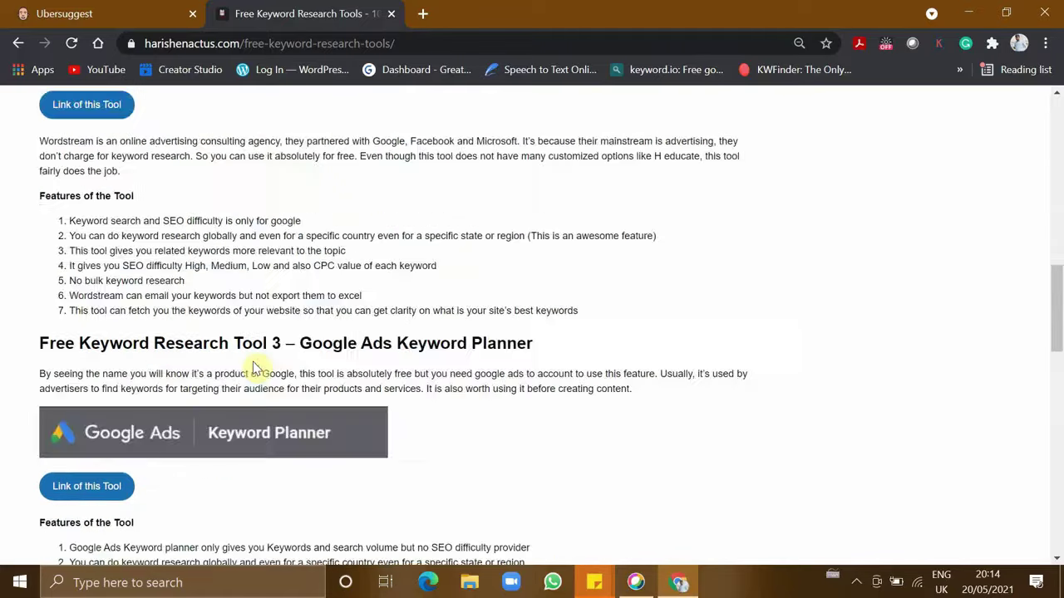
scroll(241, 362, "up", 10)
scroll(213, 366, "down", 1)
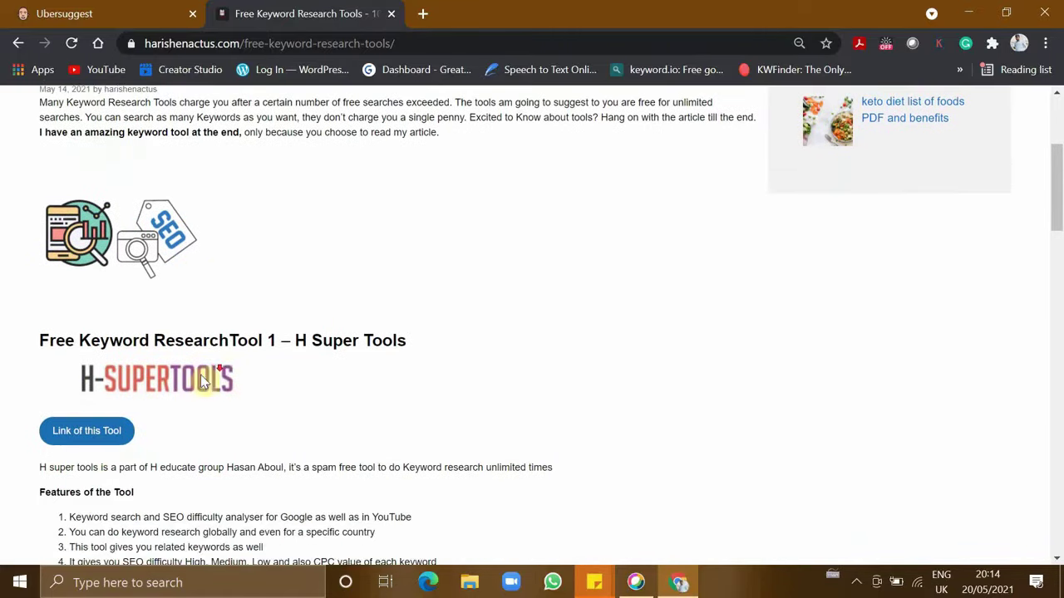
left_click(86, 432)
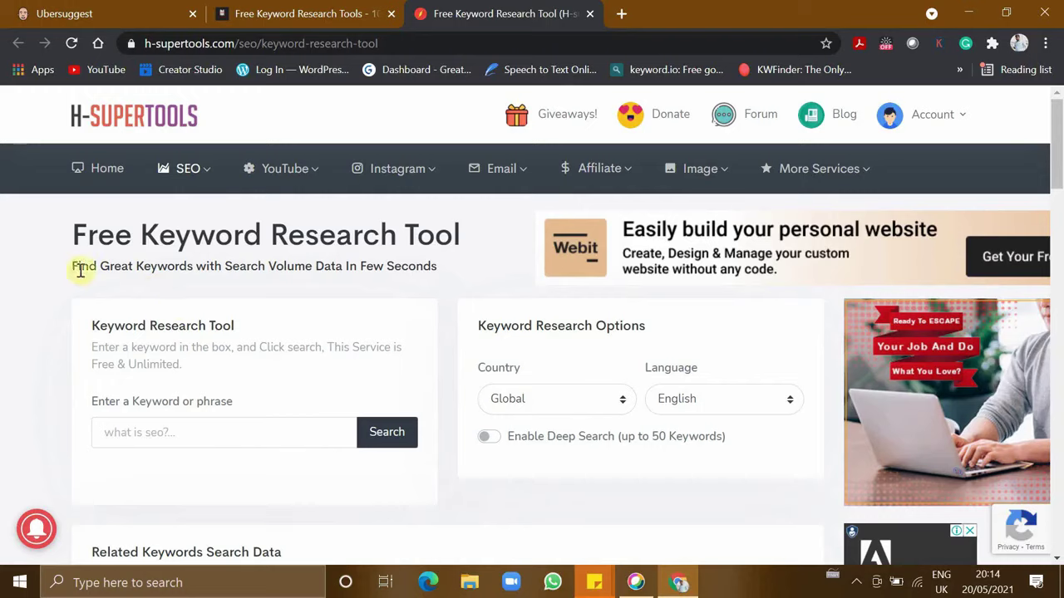
left_click_drag(73, 266, 436, 267)
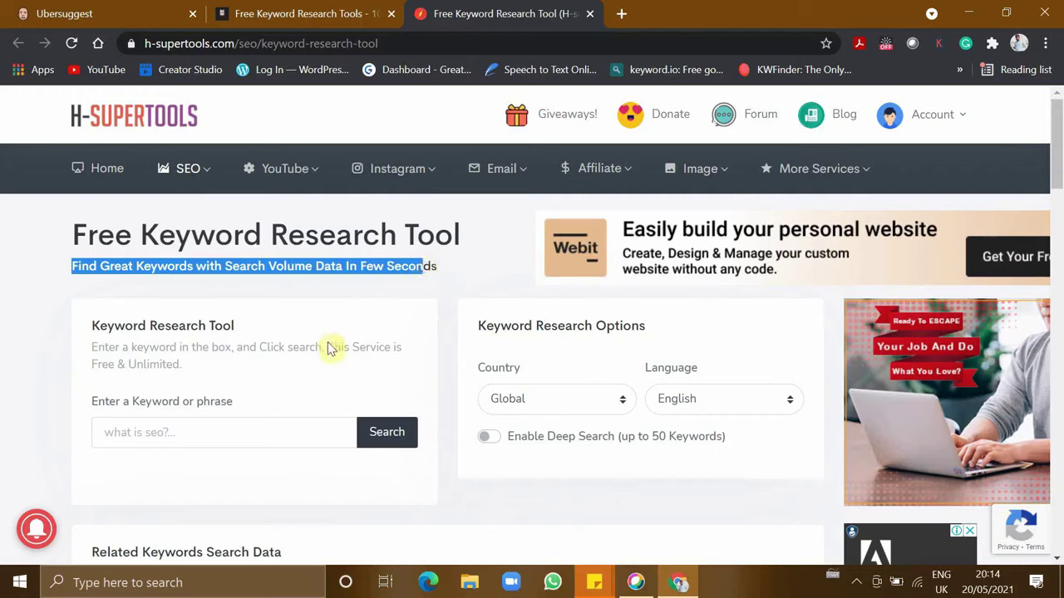
left_click_drag(333, 347, 380, 365)
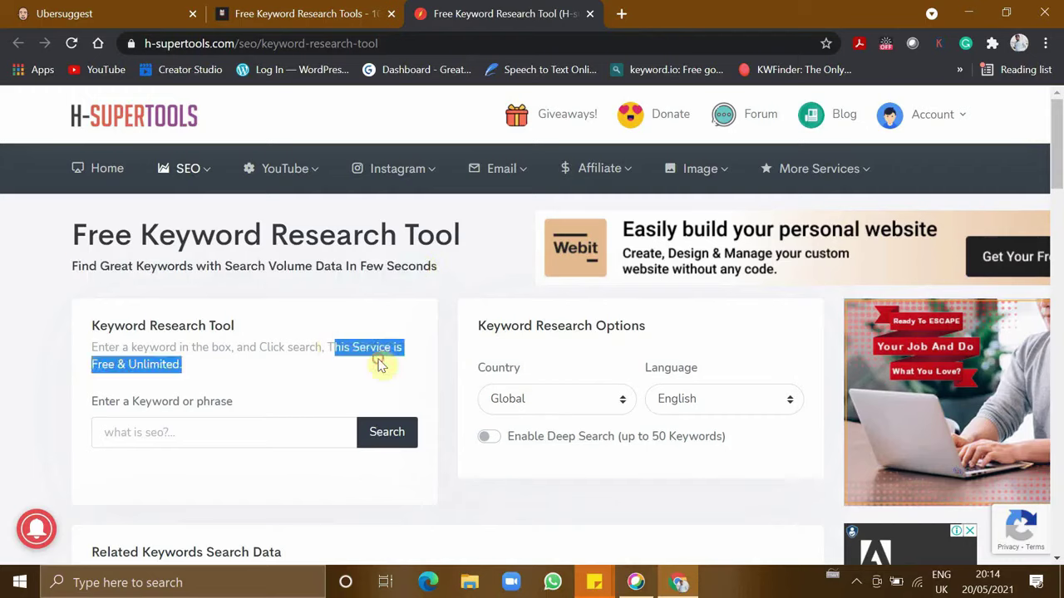
- Search H-SuperTools for the keyword 'iron man'
left_click(210, 444)
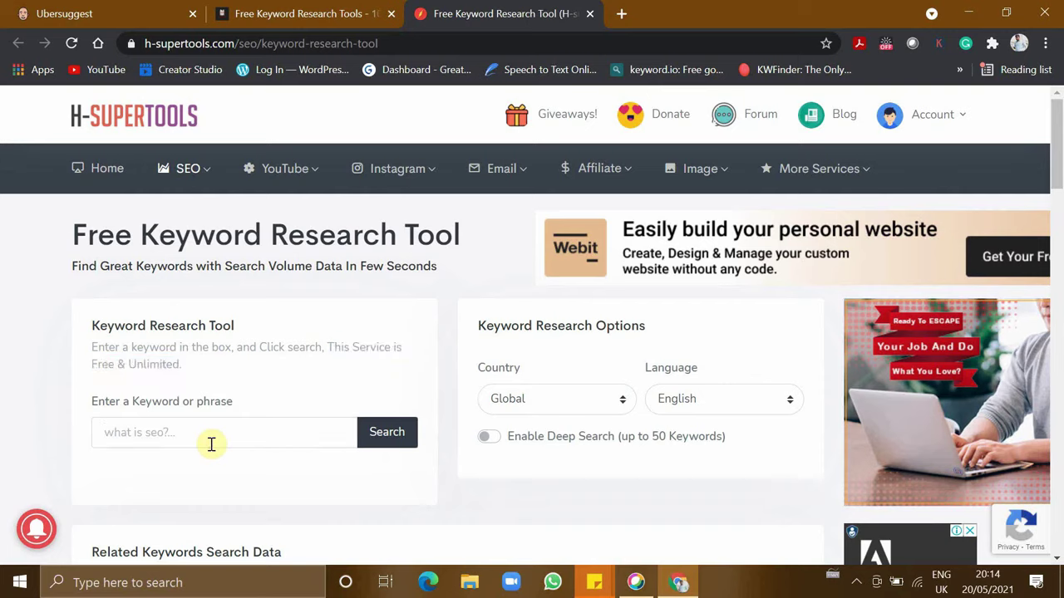
type("iron")
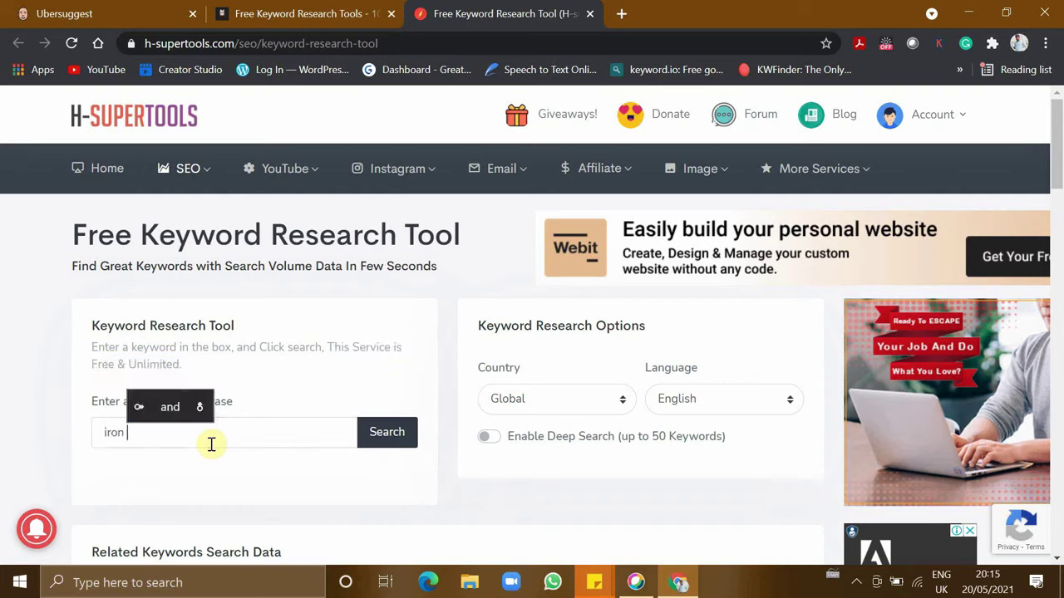
type(" man")
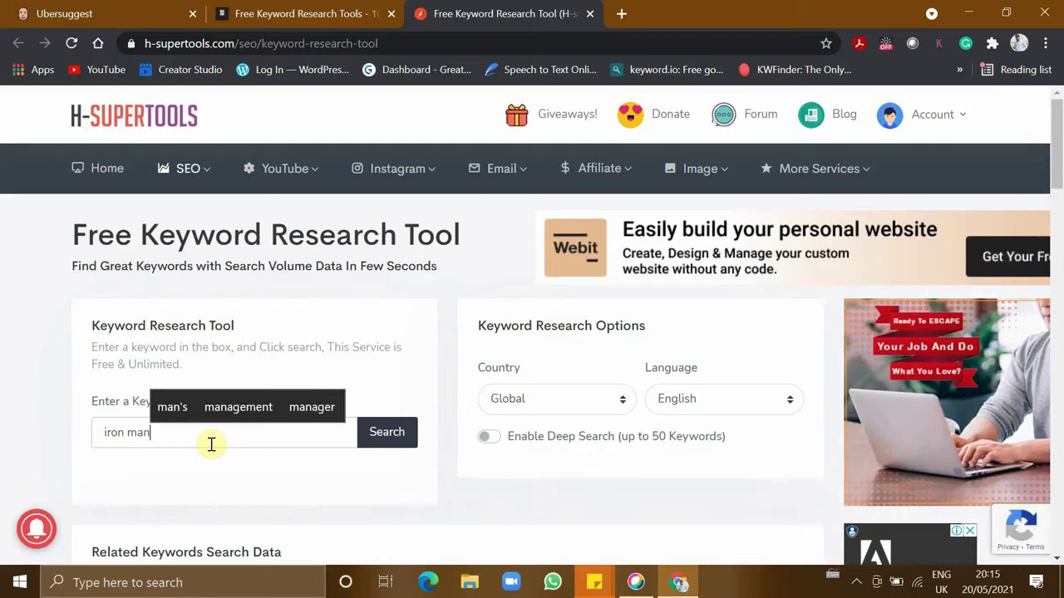
key("Return")
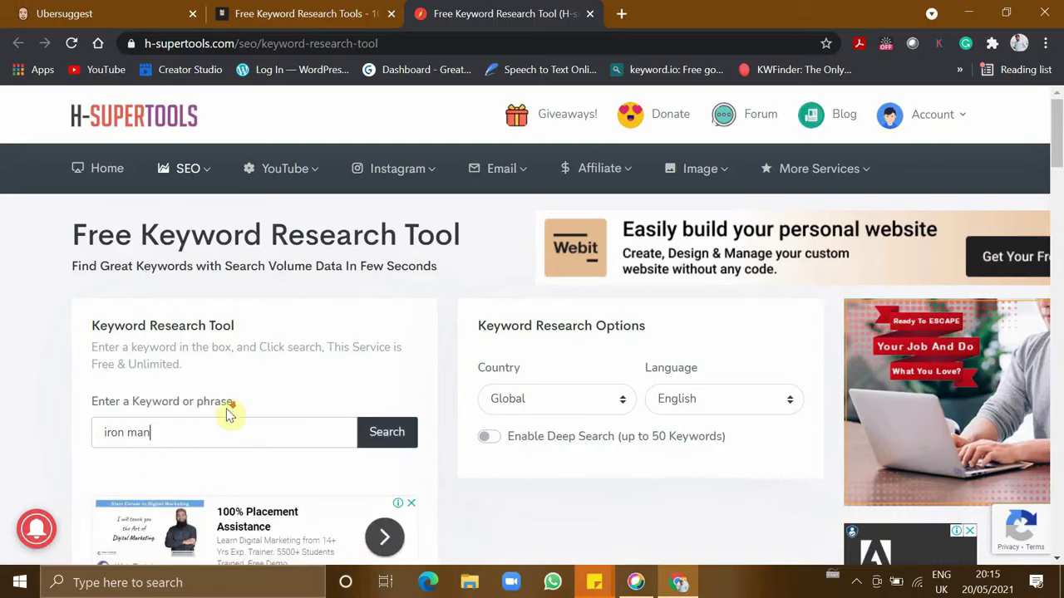
scroll(230, 414, "down", 3)
scroll(232, 400, "down", 2)
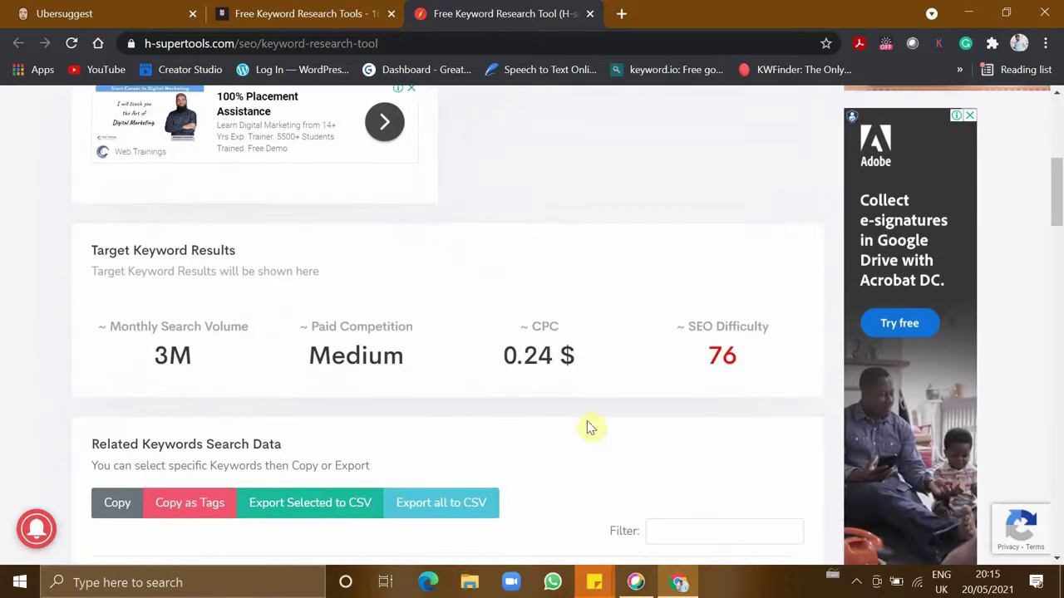
- Highlight the iron man results: SEO difficulty 76, Medium competition, 0.24 $ CPC, 3M volume
double_click(738, 358)
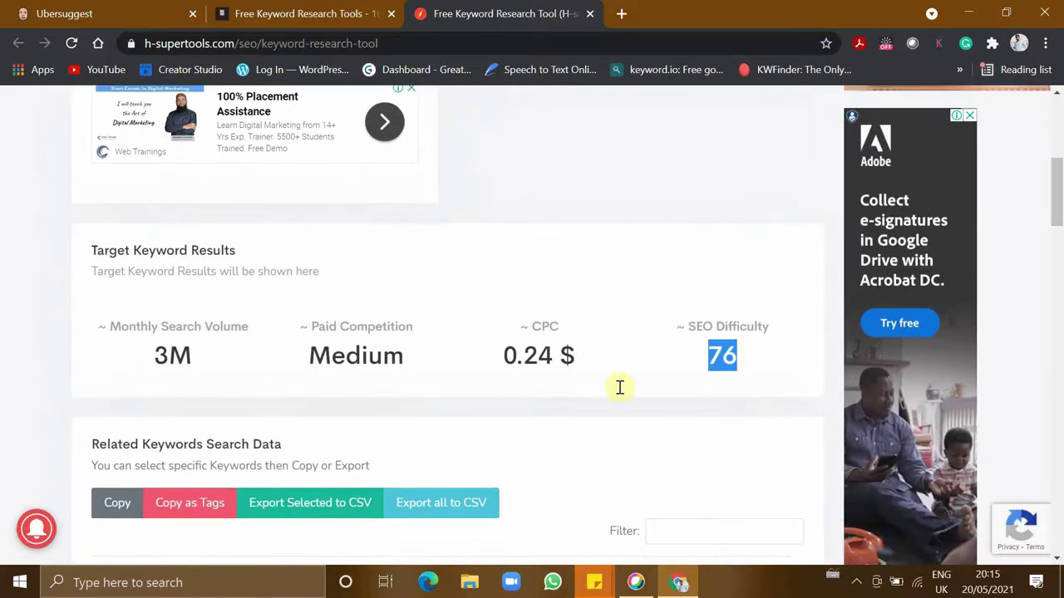
left_click_drag(298, 358, 407, 357)
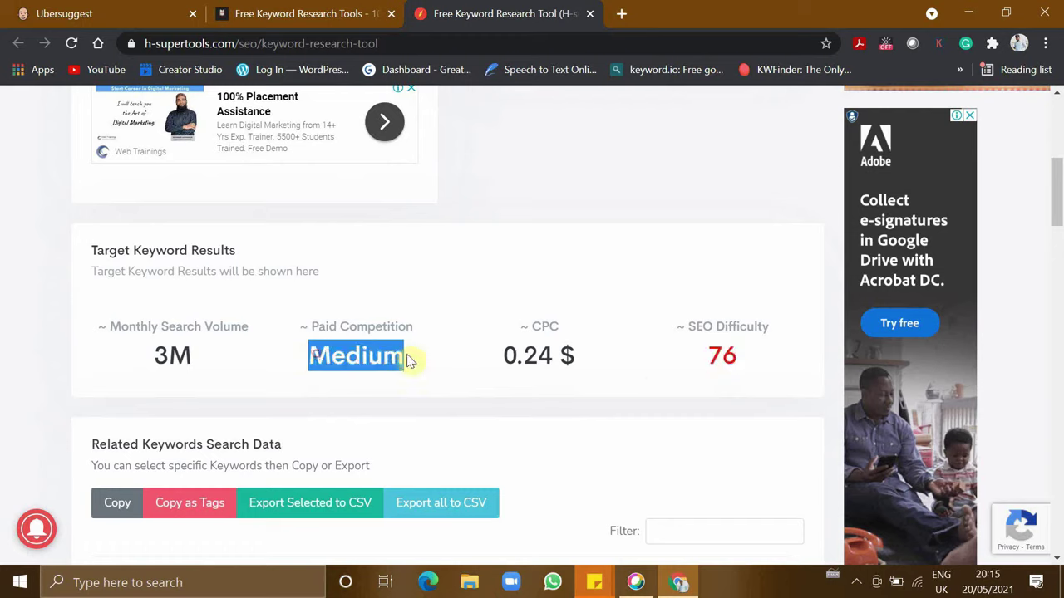
left_click_drag(515, 356, 590, 356)
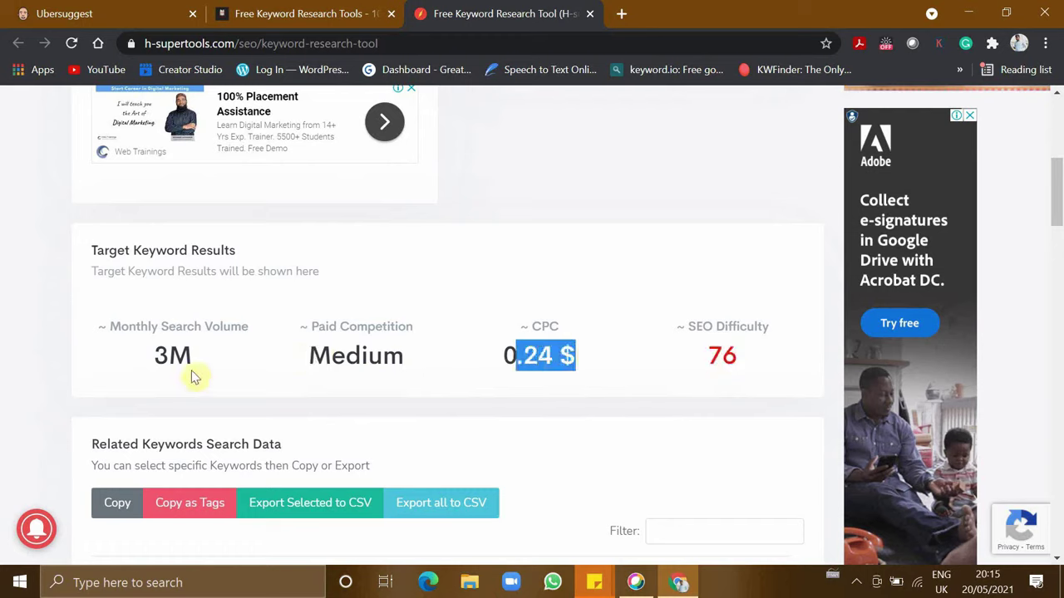
left_click_drag(154, 357, 198, 357)
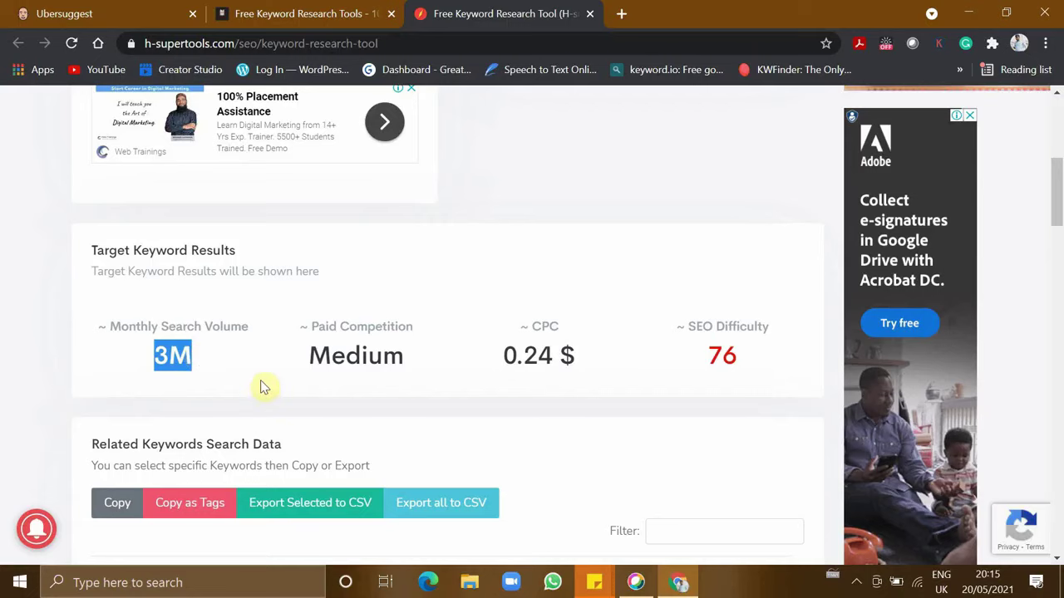
scroll(264, 386, "up", 3)
scroll(264, 386, "down", 3)
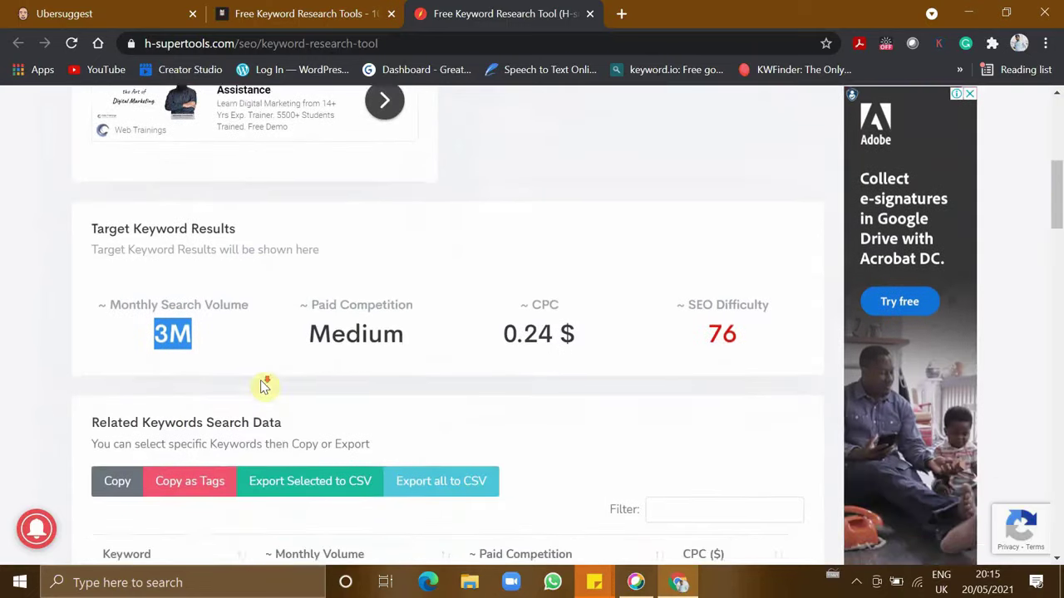
scroll(263, 386, "down", 3)
scroll(263, 387, "down", 2)
scroll(264, 386, "up", 7)
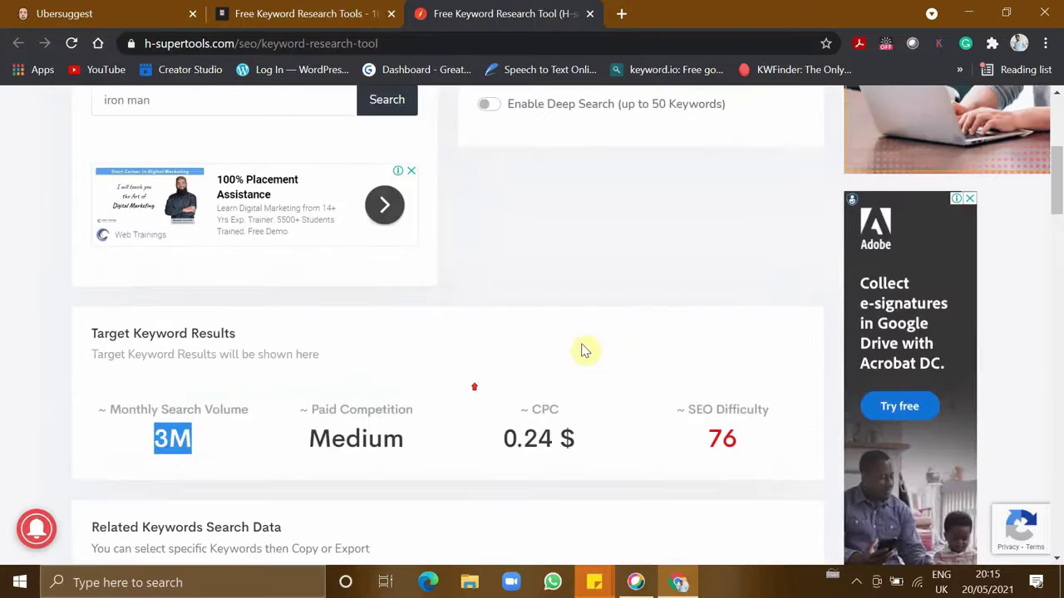
scroll(584, 351, "up", 4)
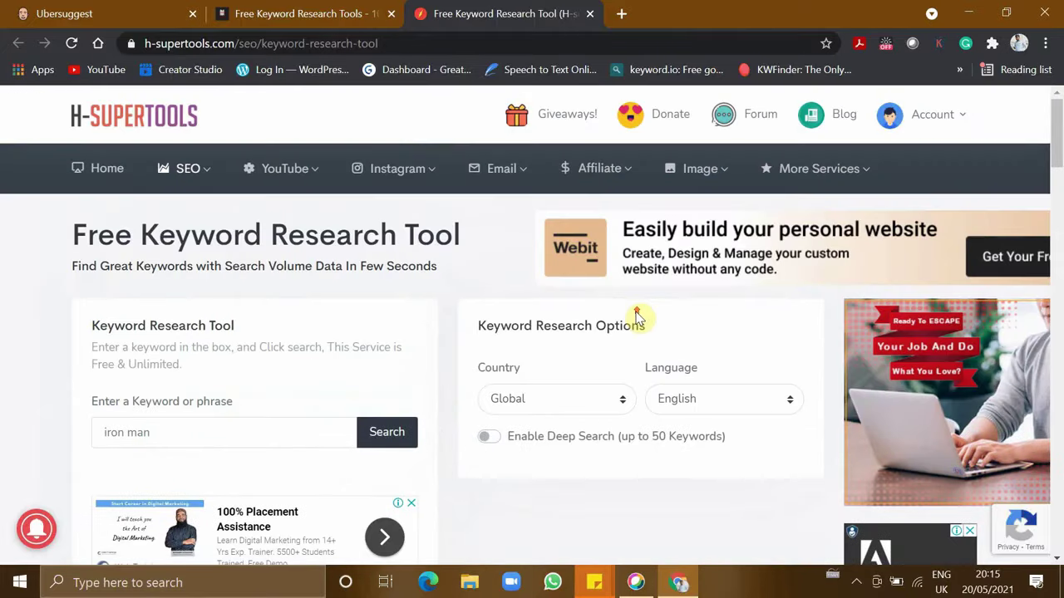
- Review the country and language options, keep English, and scroll down to the iron man results
left_click(565, 404)
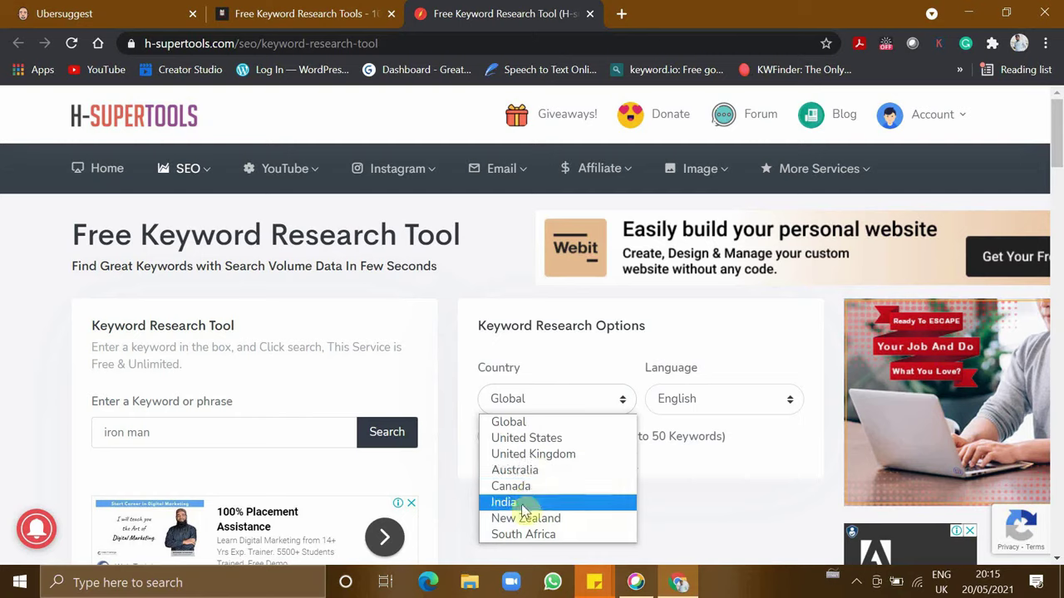
left_click(737, 400)
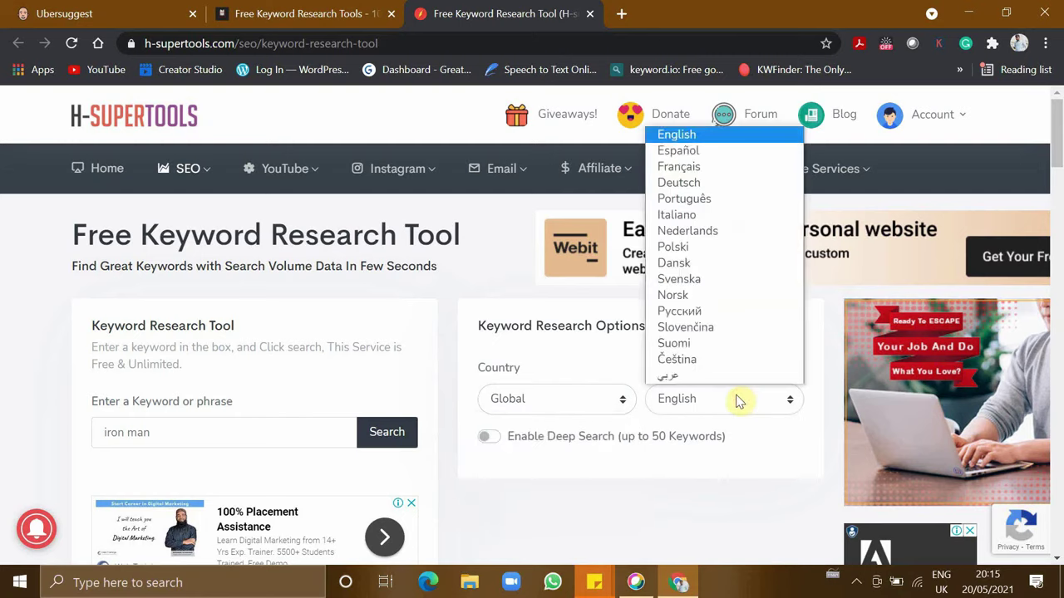
left_click(557, 488)
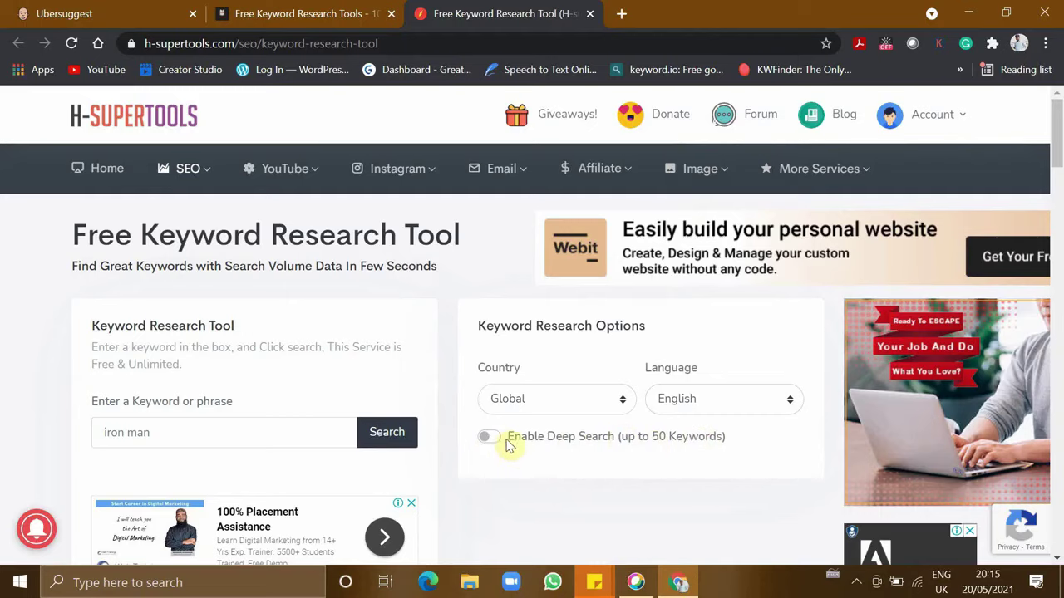
scroll(482, 469, "down", 3)
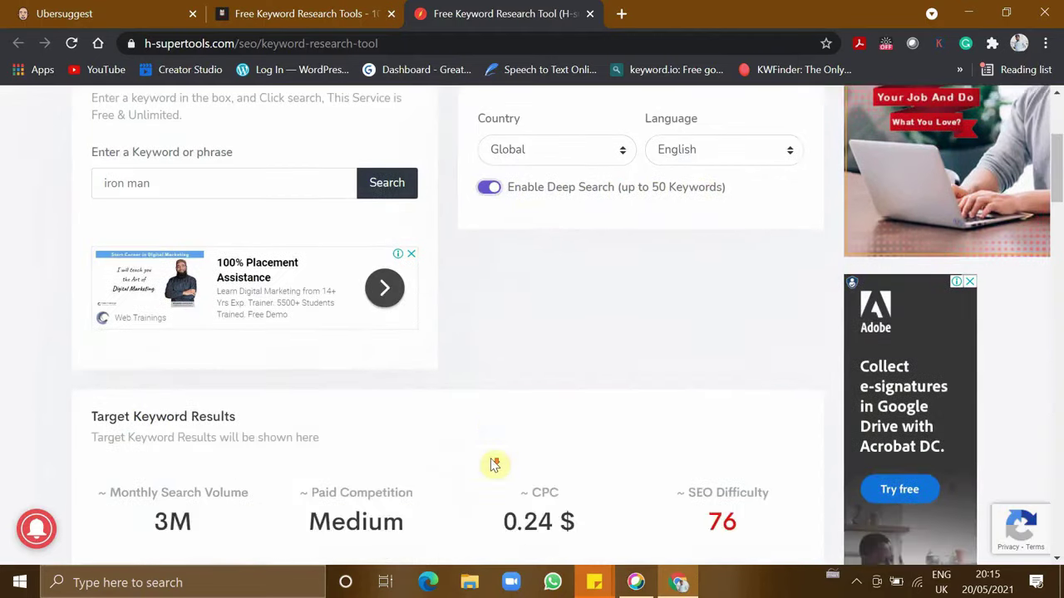
scroll(474, 441, "down", 1)
scroll(470, 424, "down", 2)
- Select the 'iron man cast' and 'iron man 4' rows and copy them
scroll(467, 423, "down", 1)
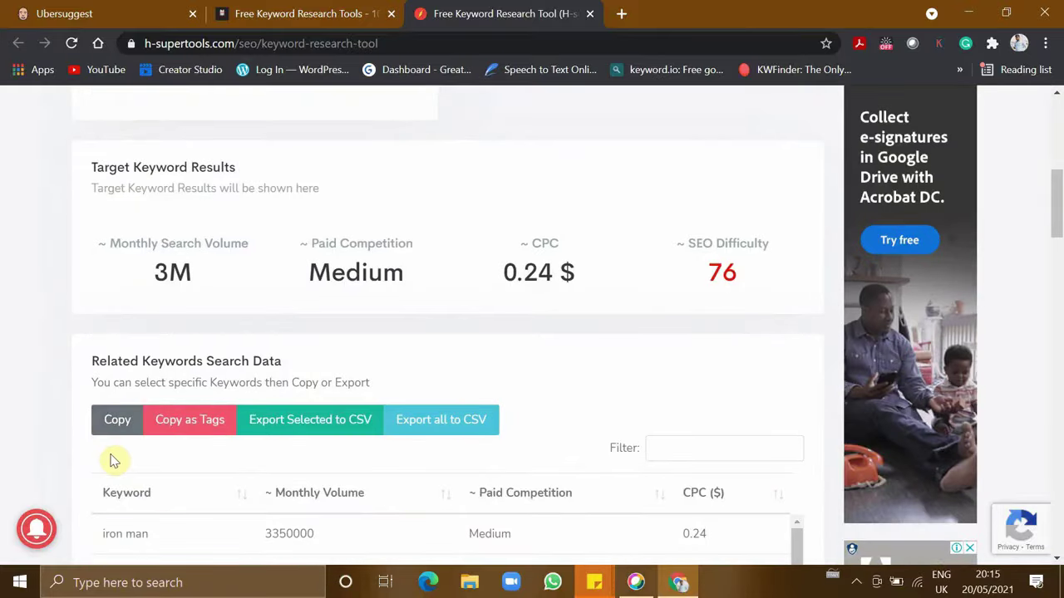
scroll(115, 431, "down", 3)
left_click(138, 442)
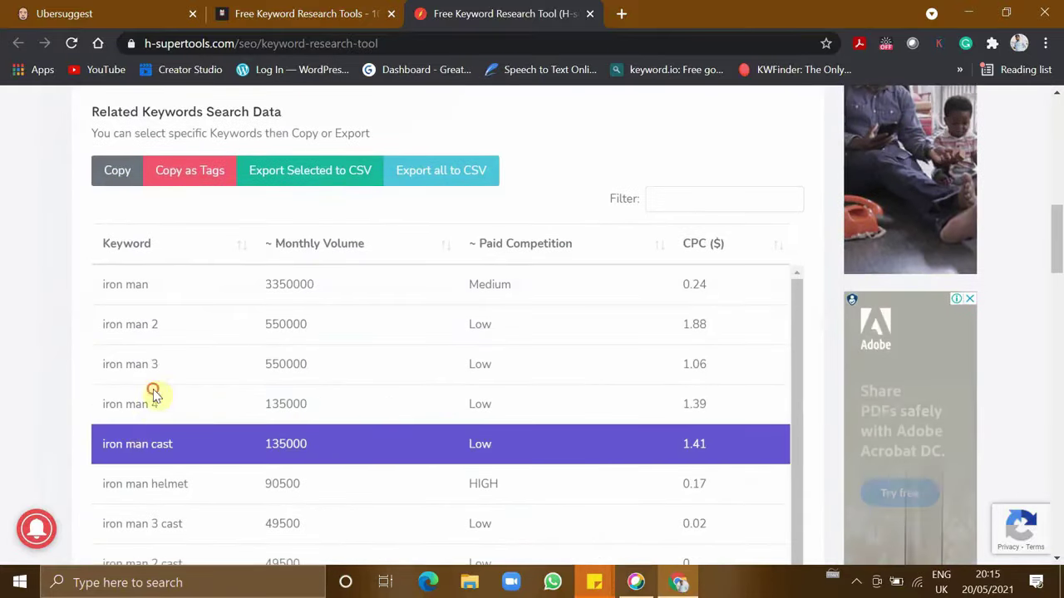
left_click(152, 395)
left_click(115, 183)
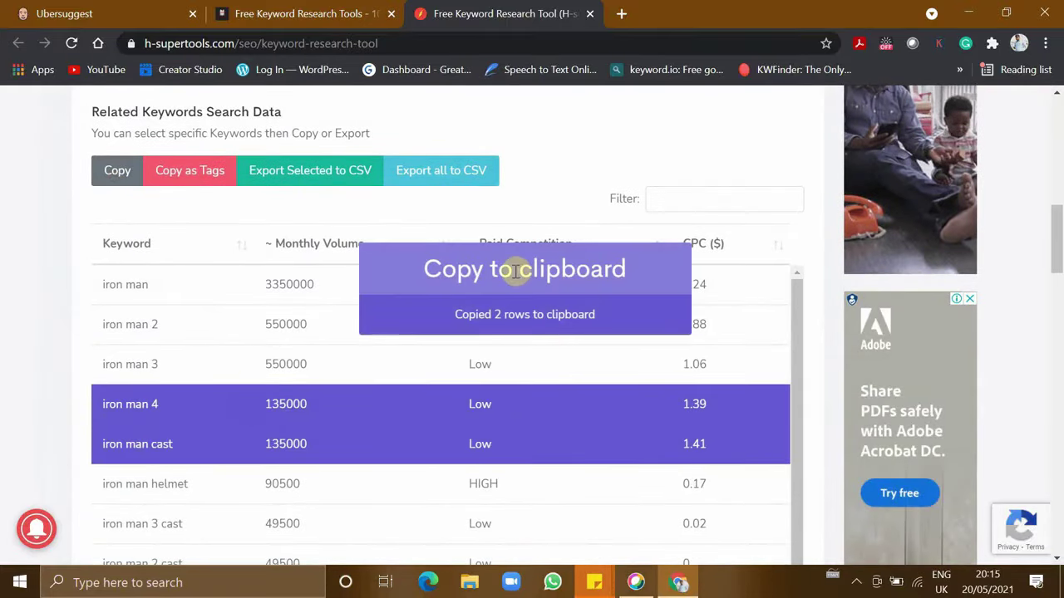
- Scroll through the related-keywords table and return to the iron man search form
scroll(283, 304, "up", 2)
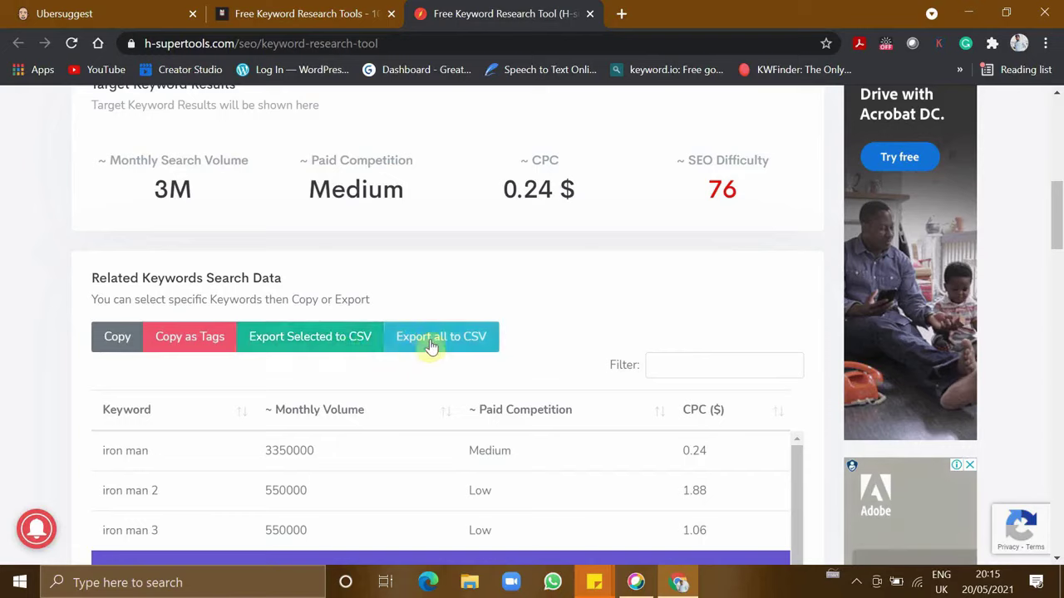
scroll(423, 381, "down", 3)
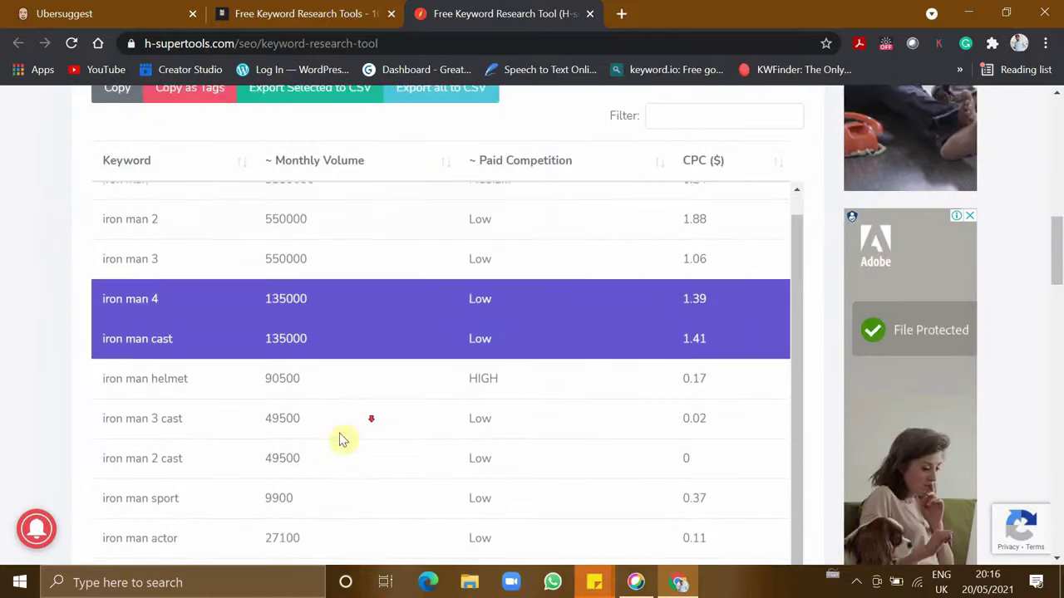
scroll(148, 358, "down", 1)
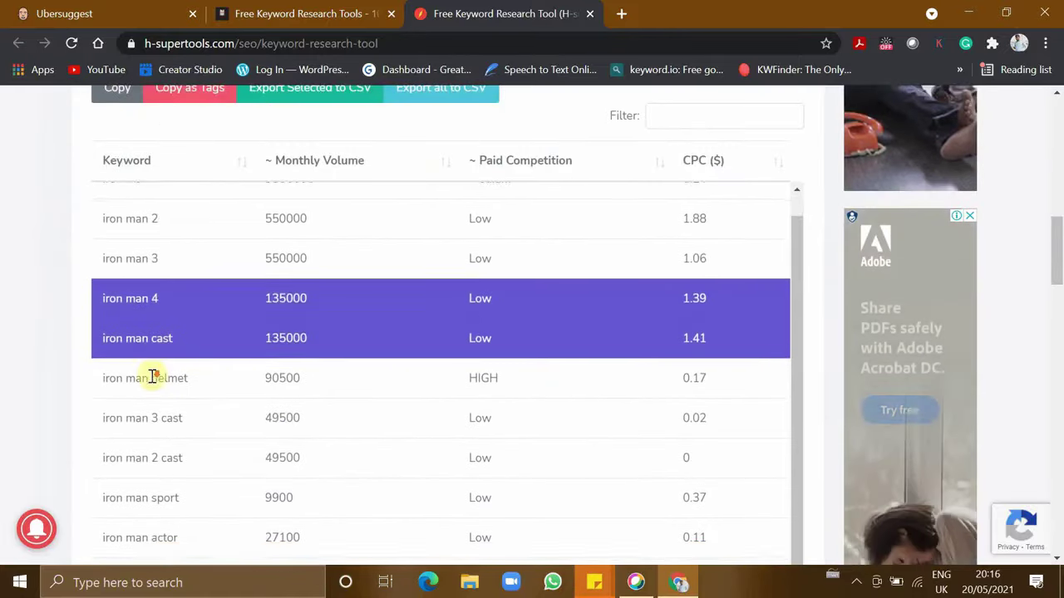
scroll(498, 432, "up", 1)
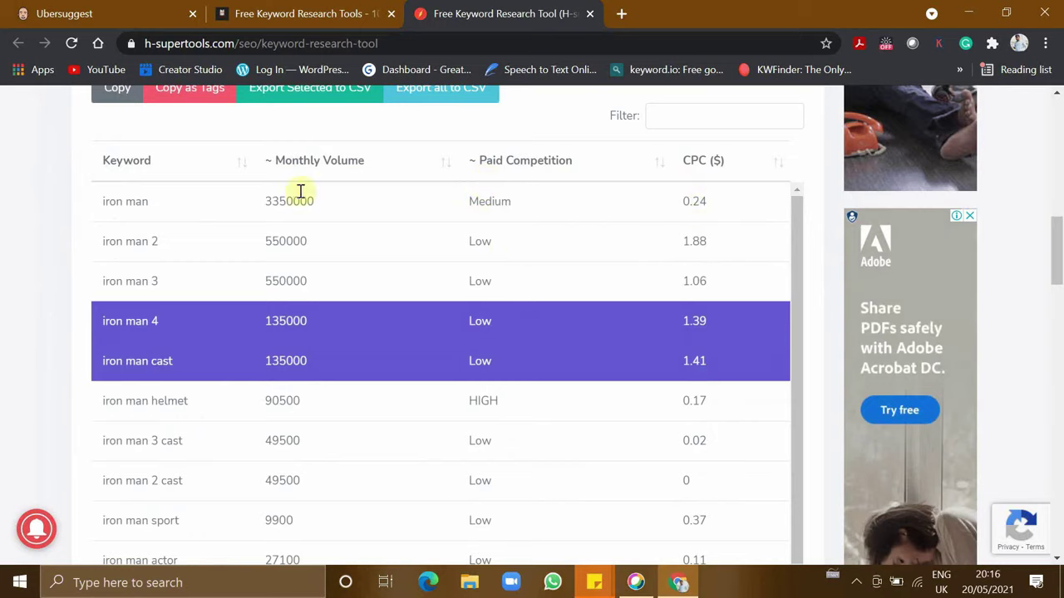
scroll(423, 435, "down", 1)
scroll(655, 385, "up", 1)
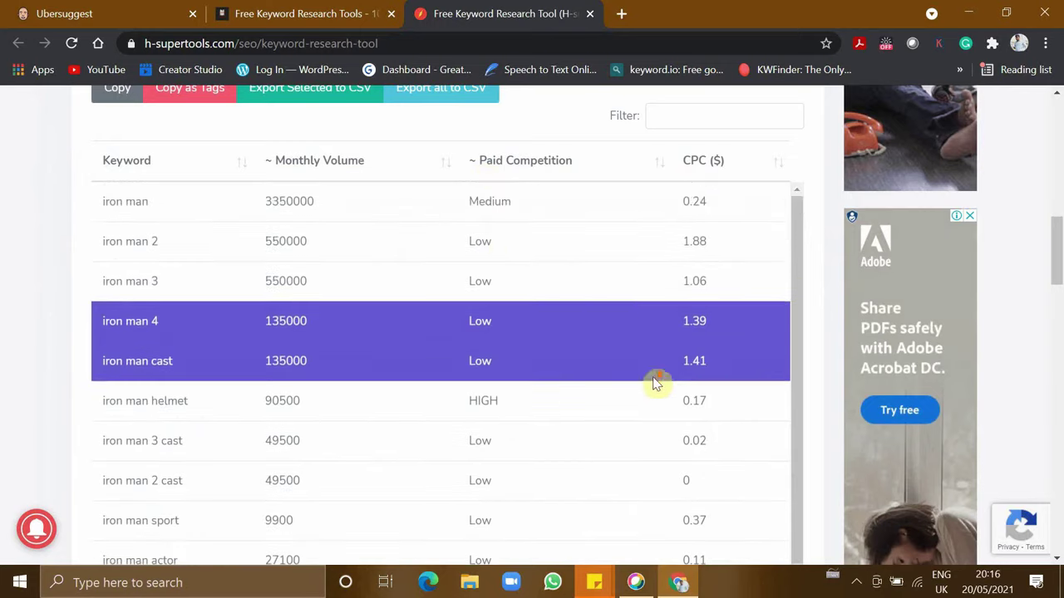
scroll(632, 349, "up", 1)
scroll(498, 324, "up", 4)
scroll(332, 328, "up", 3)
scroll(266, 357, "up", 3)
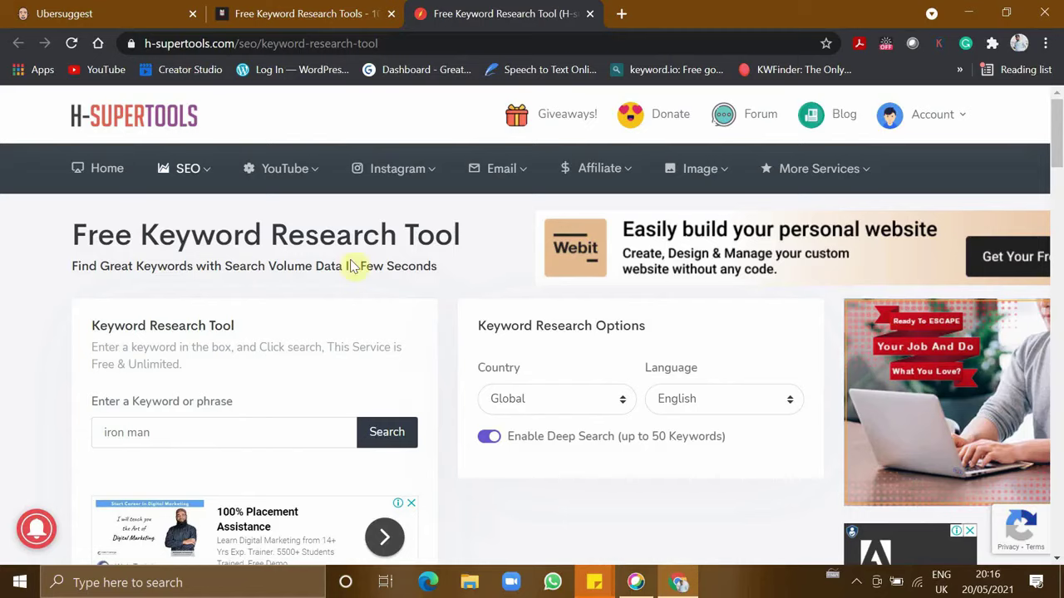
- Return to the blog article and follow the Tool 2 WordStream link
left_click(345, 11)
scroll(192, 348, "down", 2)
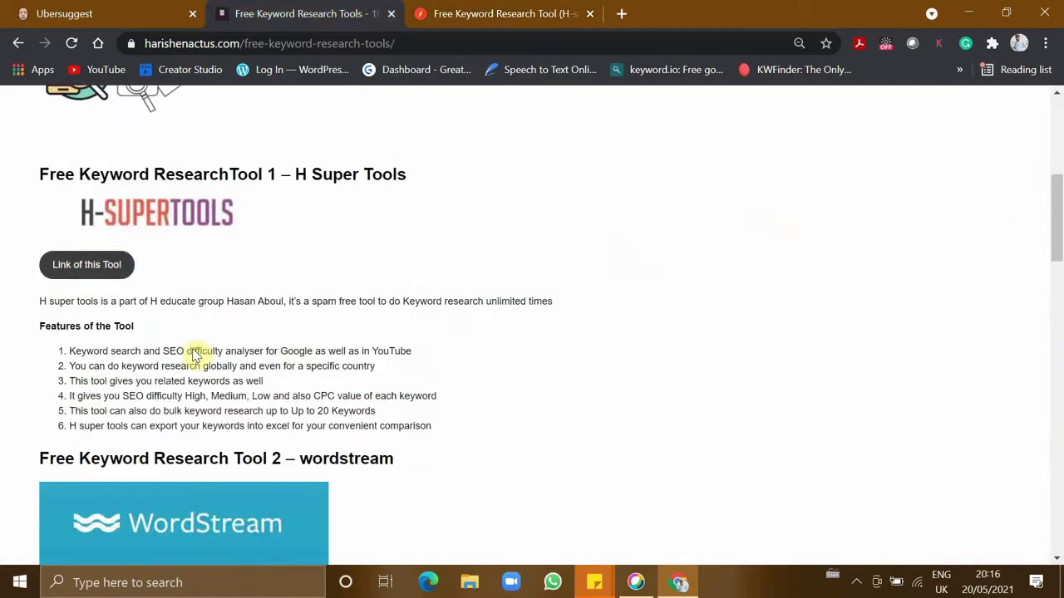
scroll(196, 355, "down", 3)
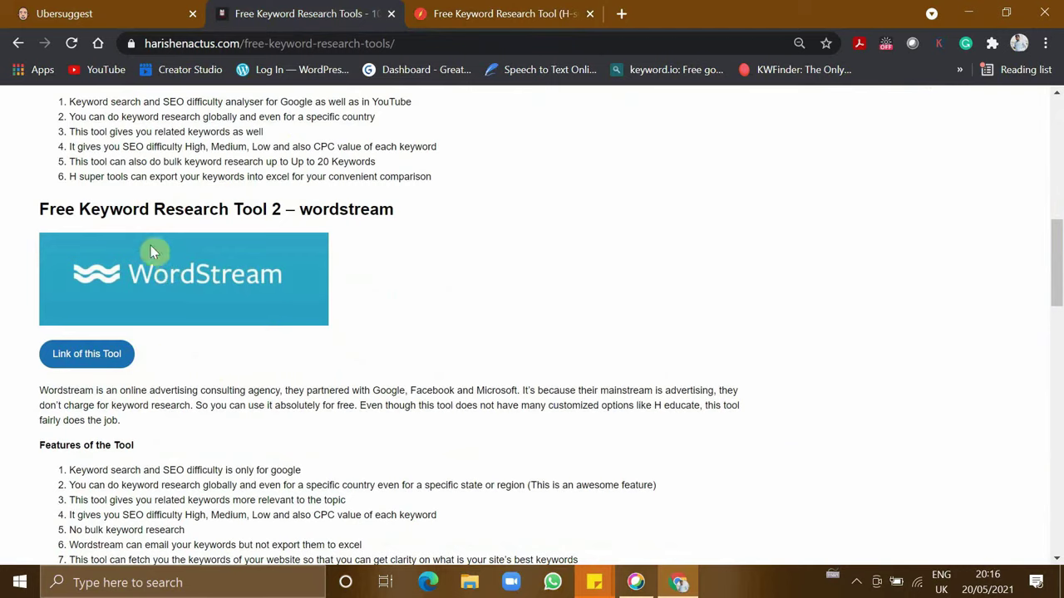
left_click_drag(86, 274, 266, 267)
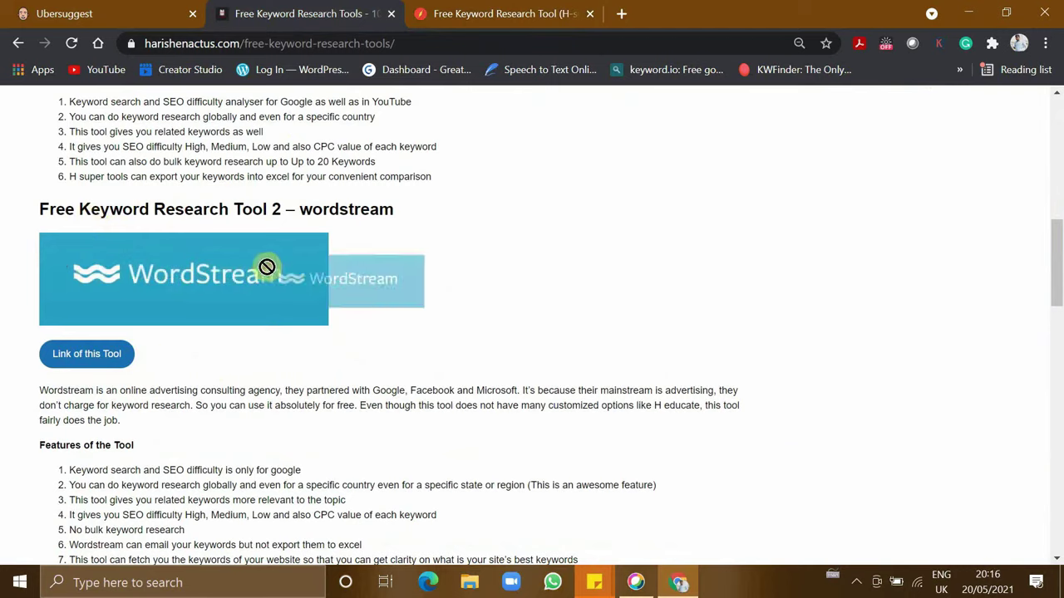
scroll(156, 399, "down", 1)
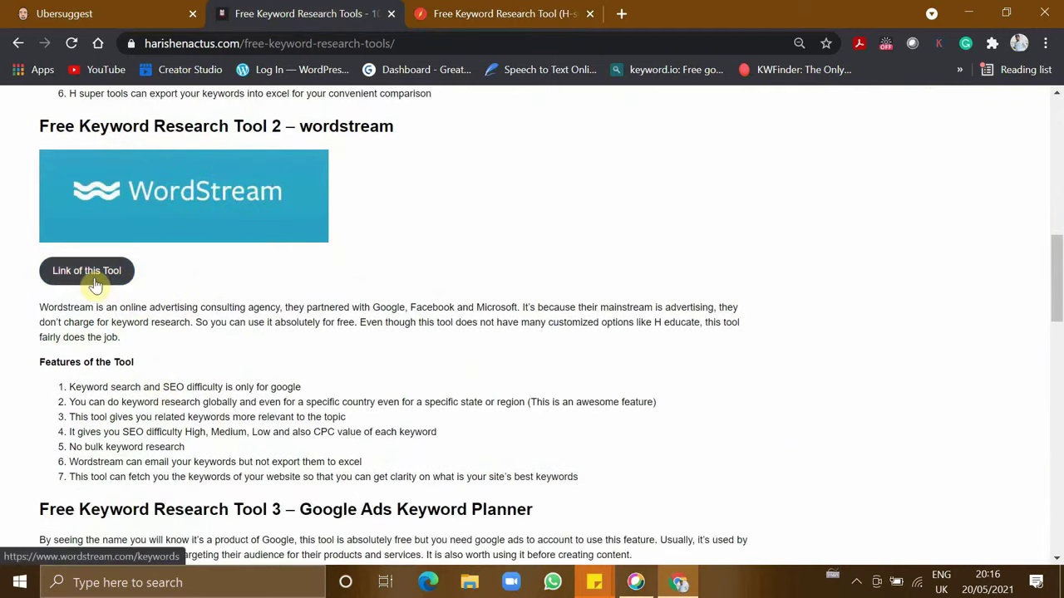
left_click(96, 288)
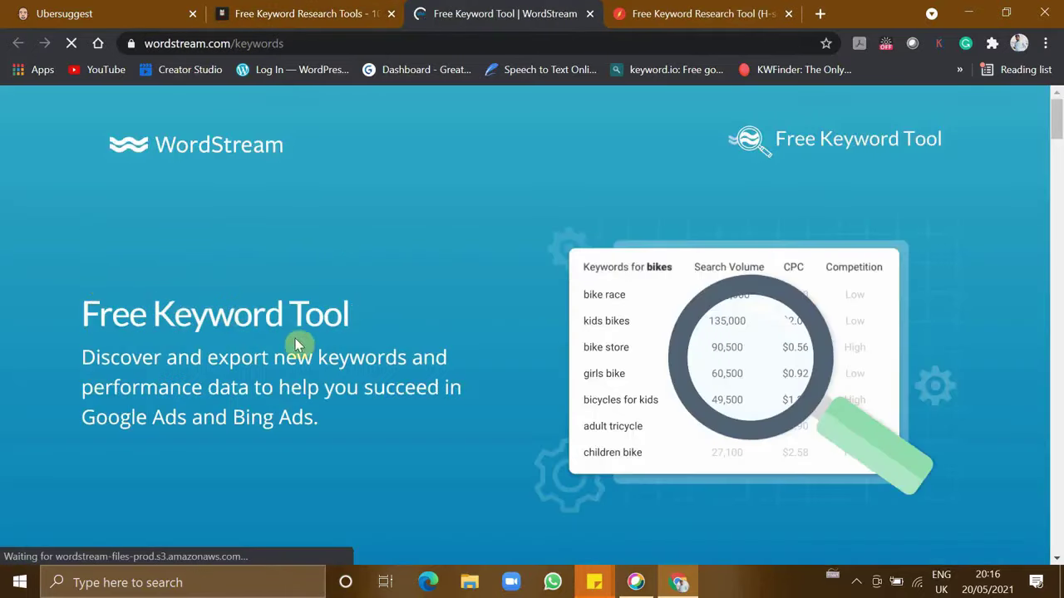
- Enter 'spicy chicken' as the keyword, leaving the industry at All industries
scroll(345, 378, "down", 3)
scroll(349, 379, "down", 2)
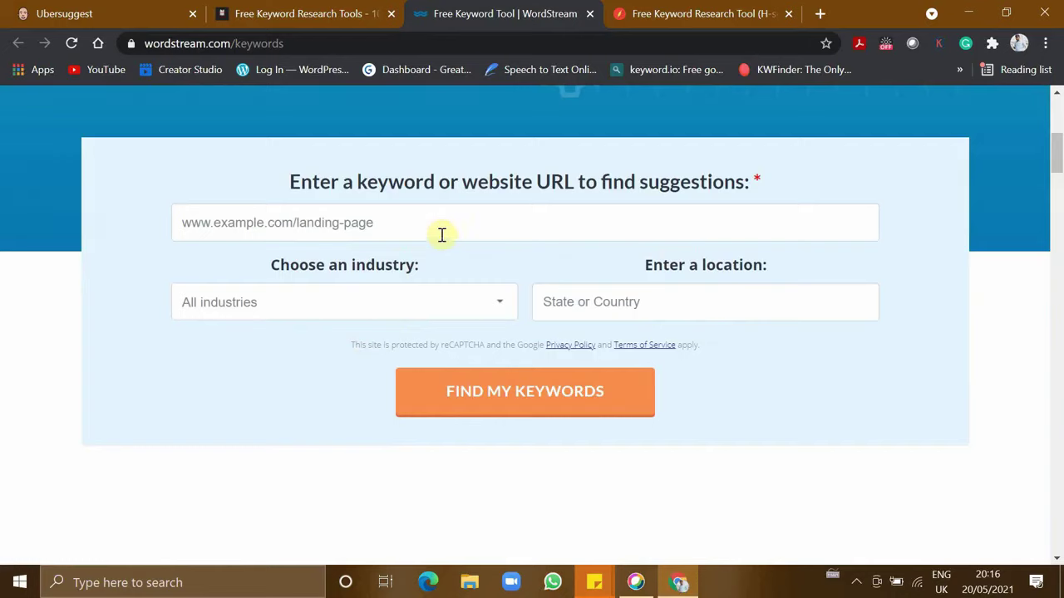
left_click(441, 235)
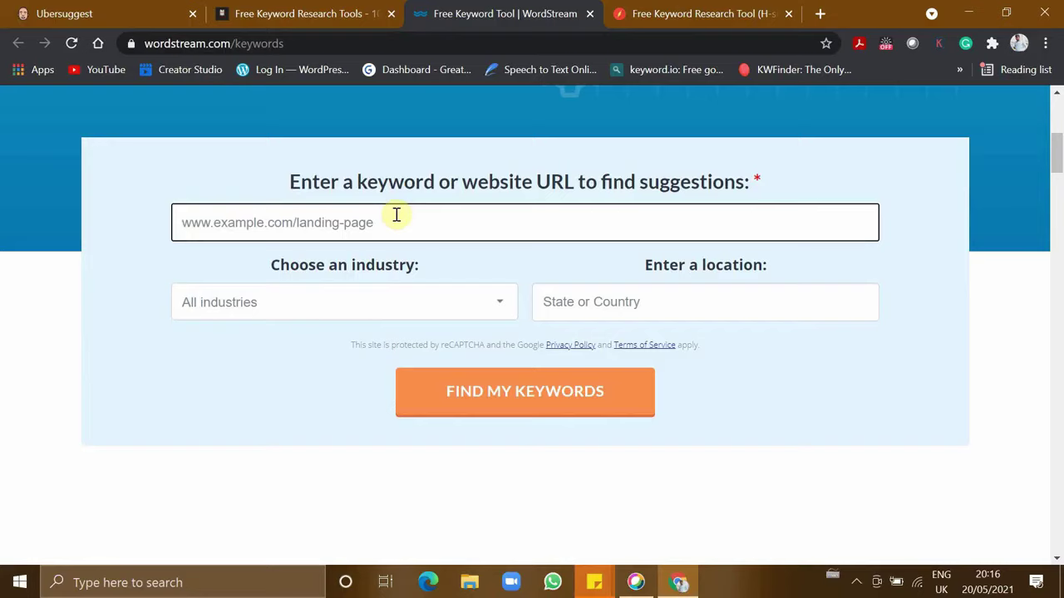
type("spic")
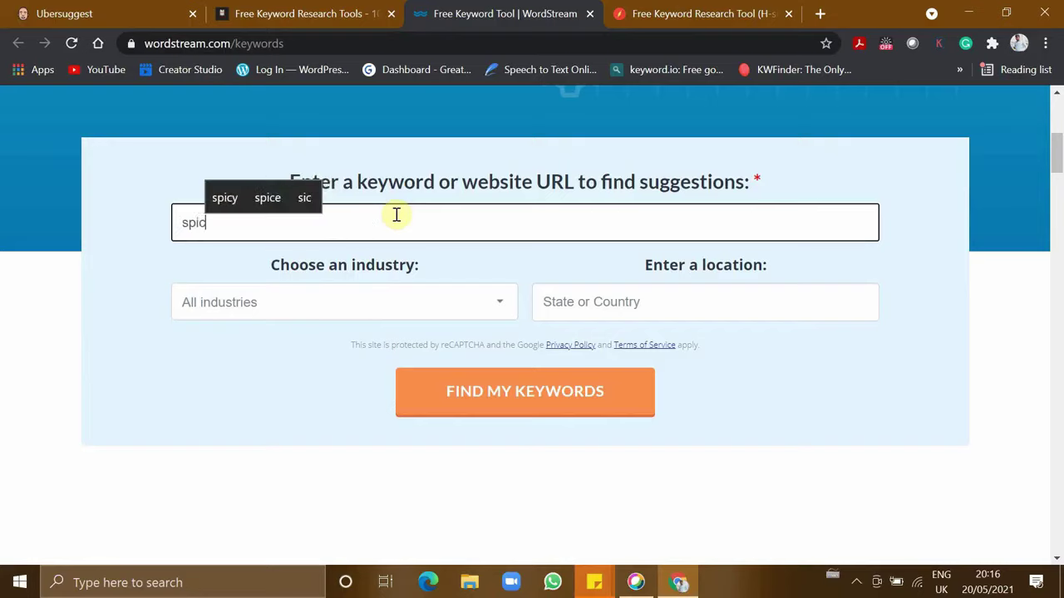
type("y chicke")
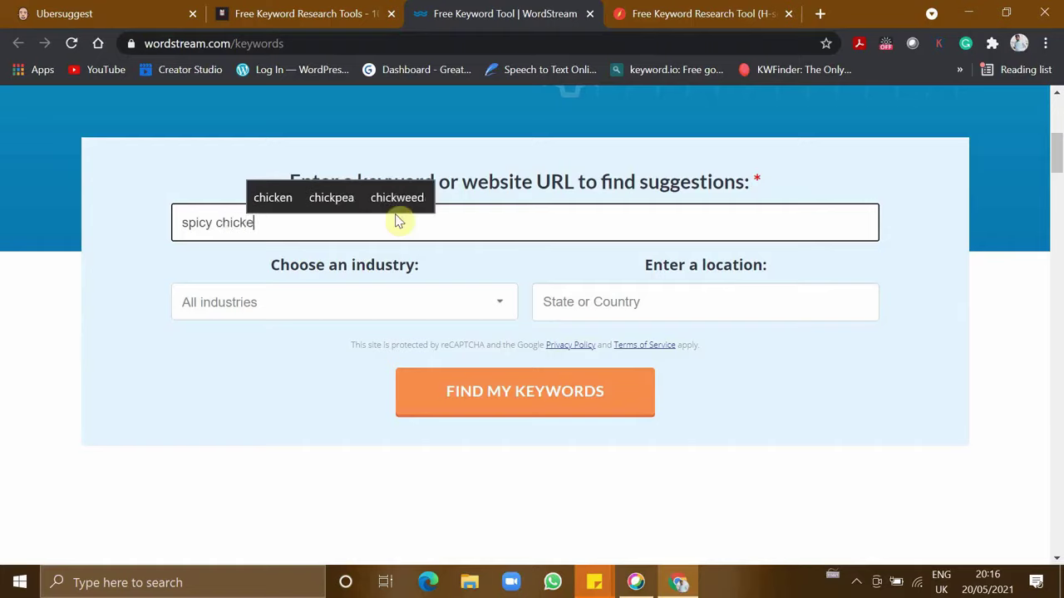
type("n")
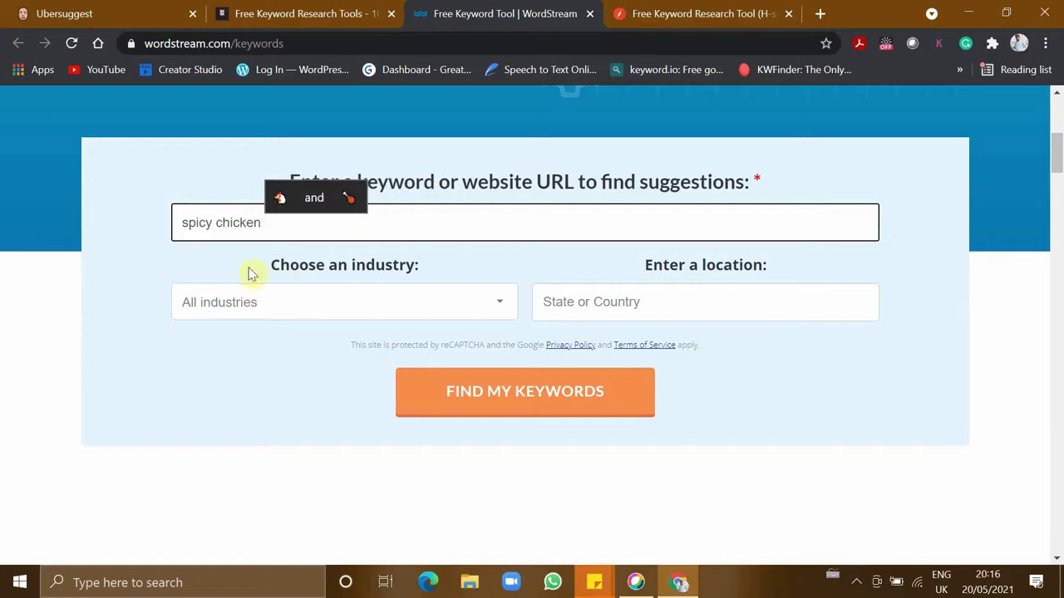
left_click(203, 317)
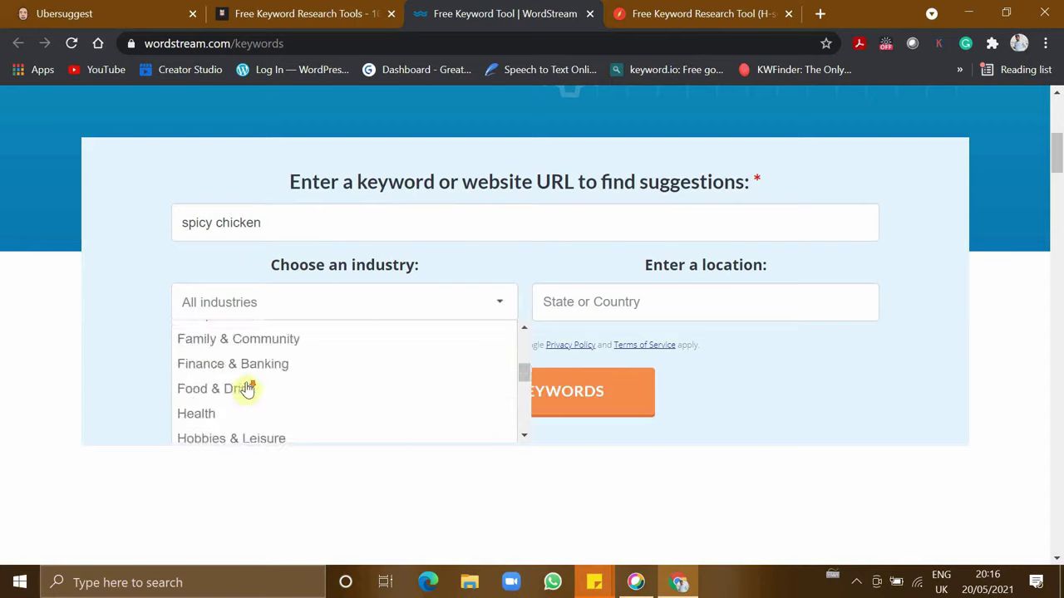
scroll(241, 390, "up", 3)
scroll(237, 391, "down", 2)
scroll(238, 398, "down", 3)
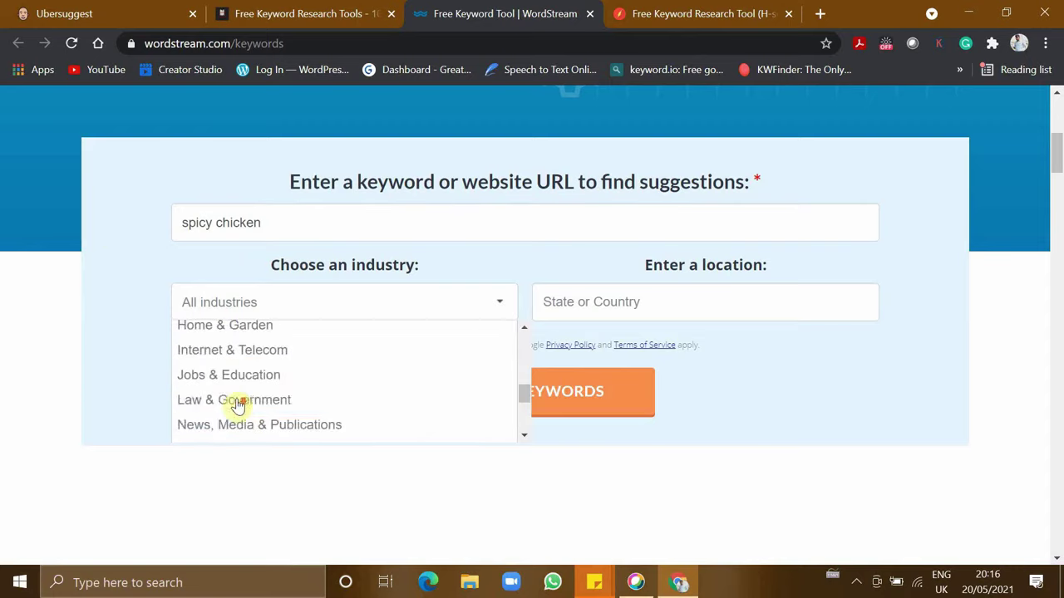
scroll(240, 399, "up", 2)
scroll(239, 399, "up", 2)
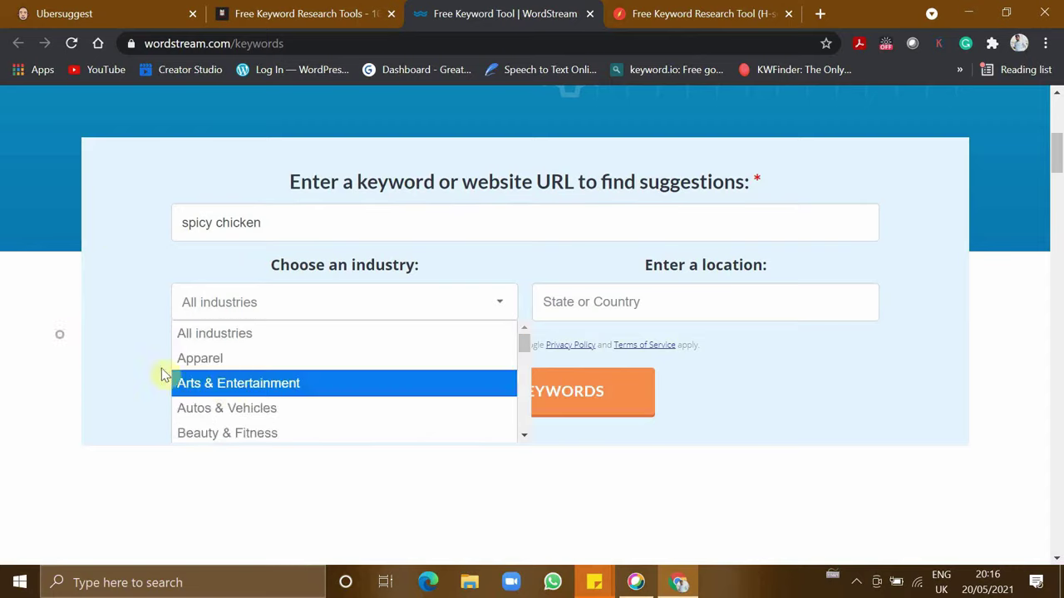
left_click(322, 304)
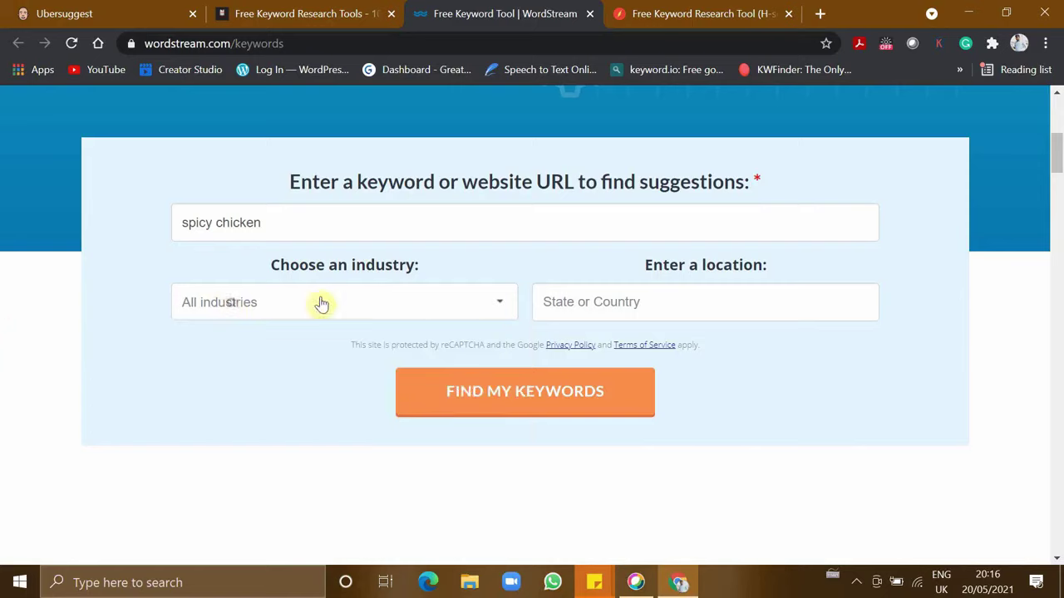
- Target Tamil Nadu, India as the location and run the keyword search
left_click(708, 302)
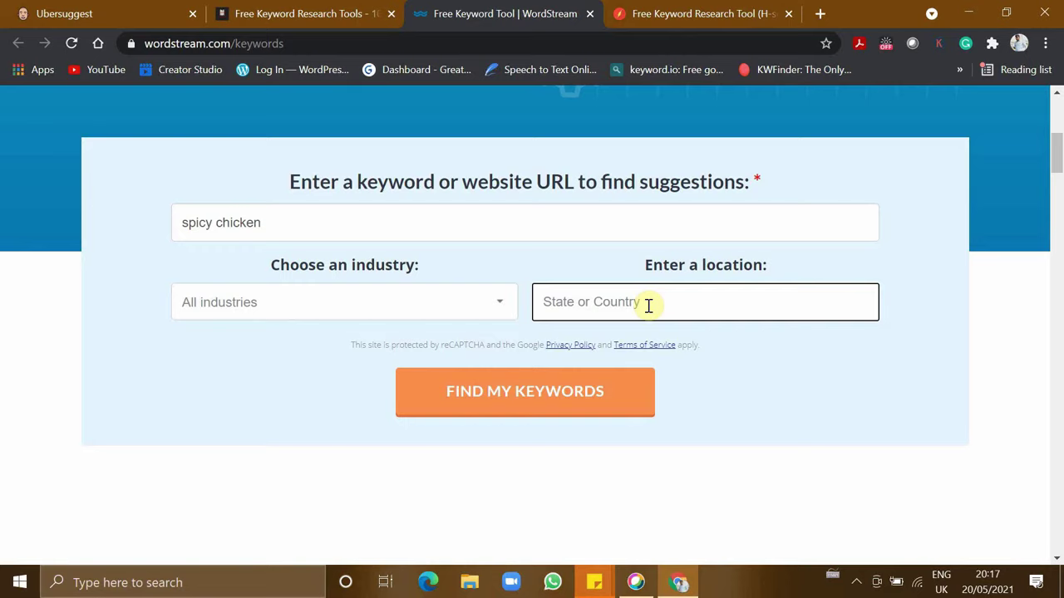
type("tam")
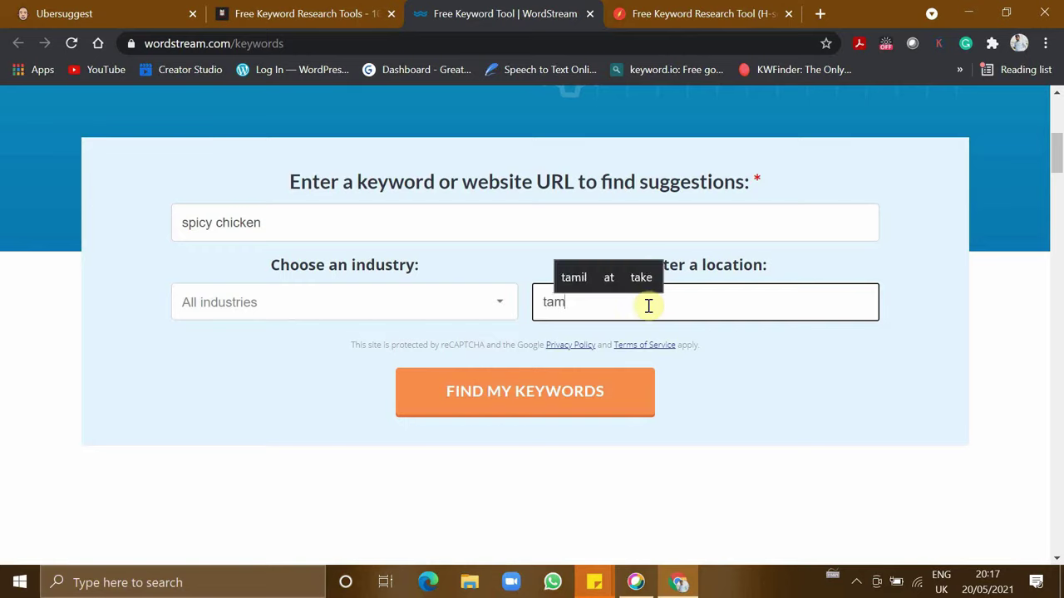
type("il na")
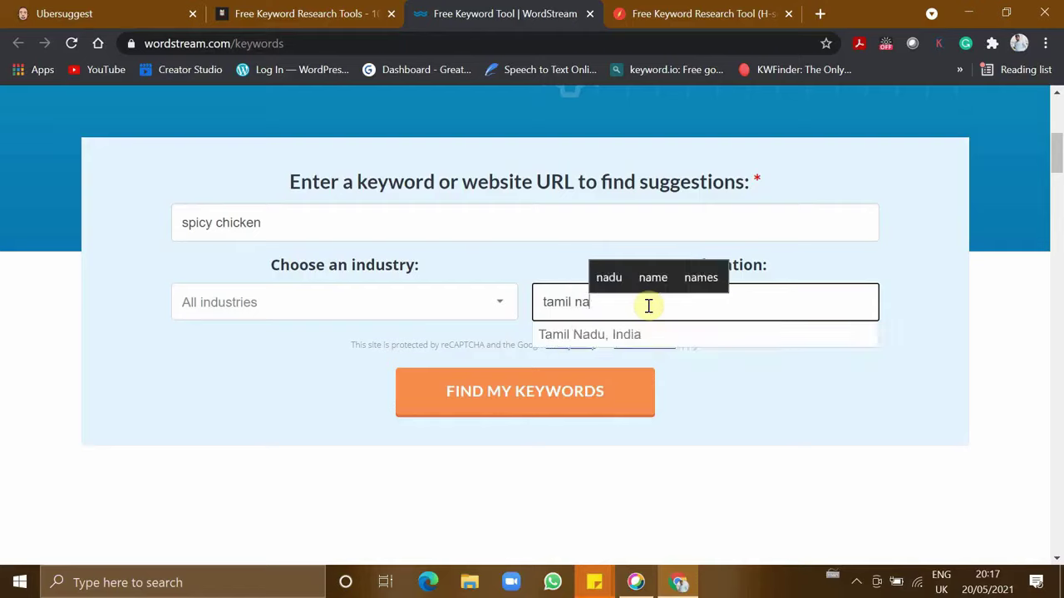
type("du")
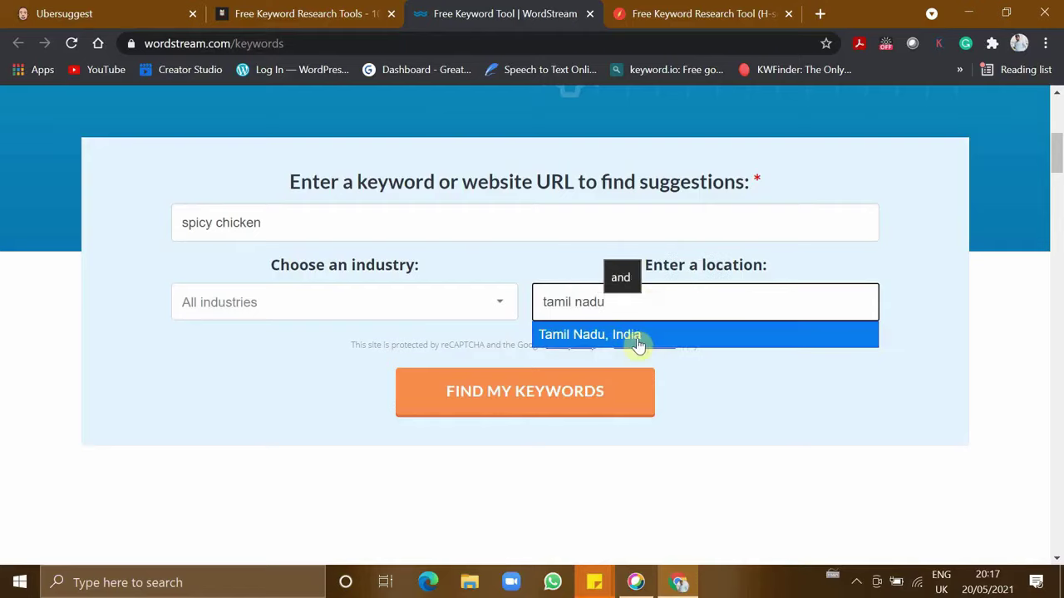
left_click(641, 335)
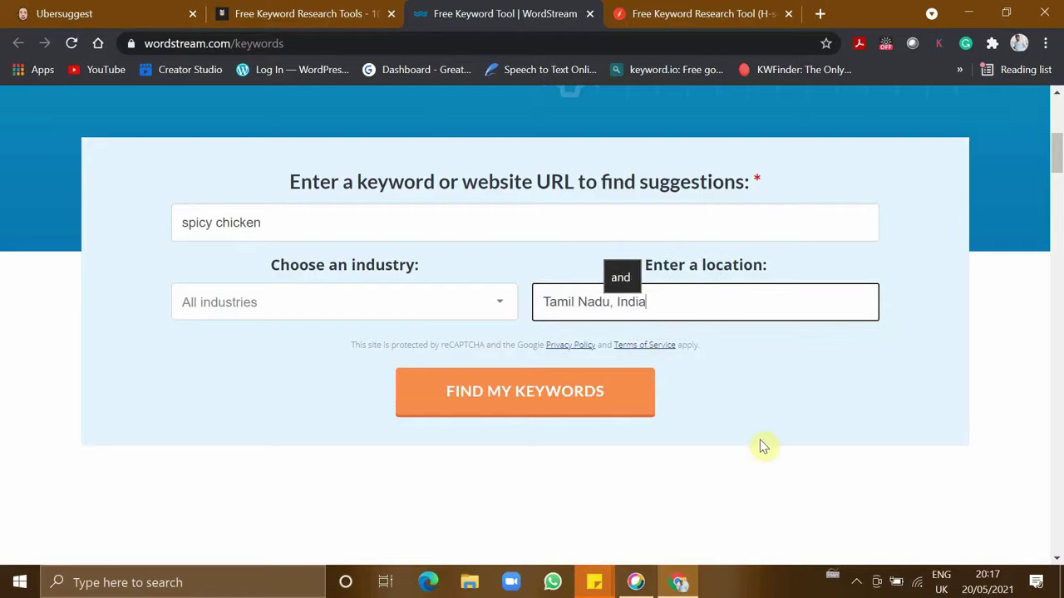
left_click(517, 407)
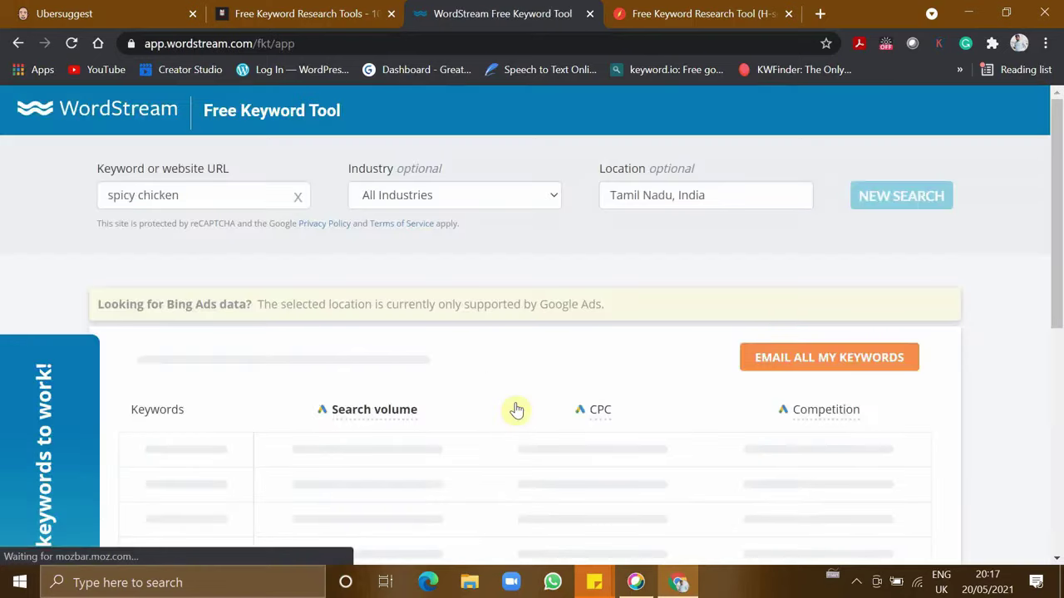
- Scroll through the spicy chicken keyword results table
scroll(458, 363, "down", 3)
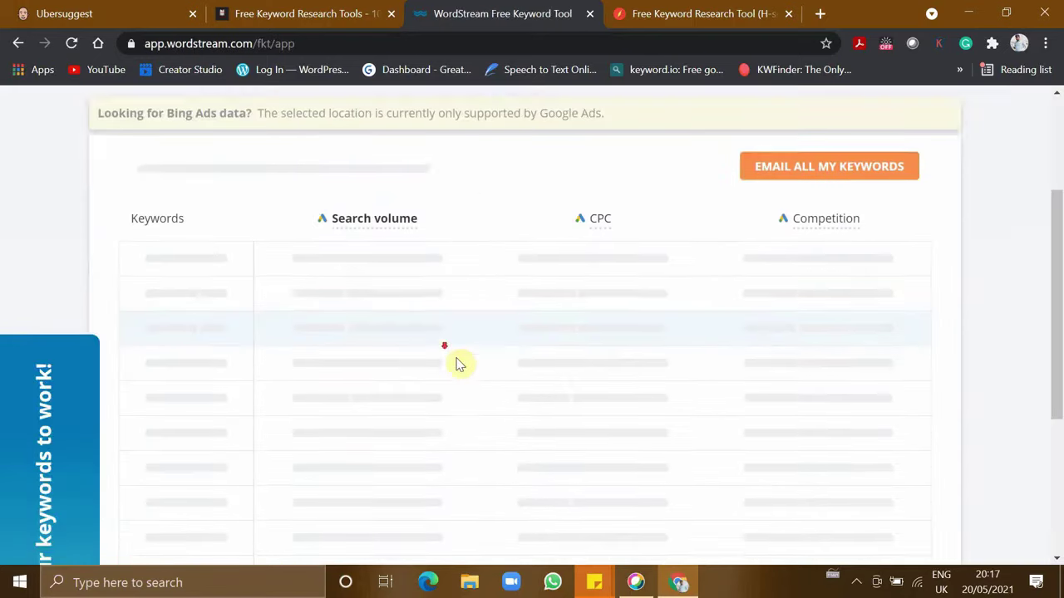
scroll(458, 363, "down", 3)
scroll(462, 367, "up", 6)
scroll(459, 366, "down", 2)
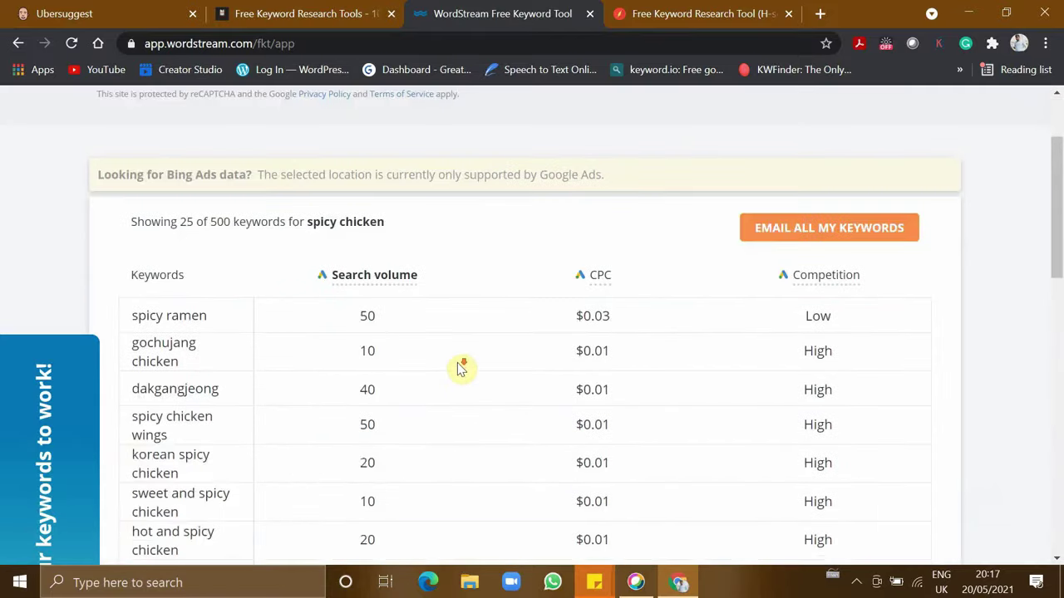
scroll(458, 368, "down", 1)
scroll(147, 216, "down", 1)
scroll(197, 297, "up", 2)
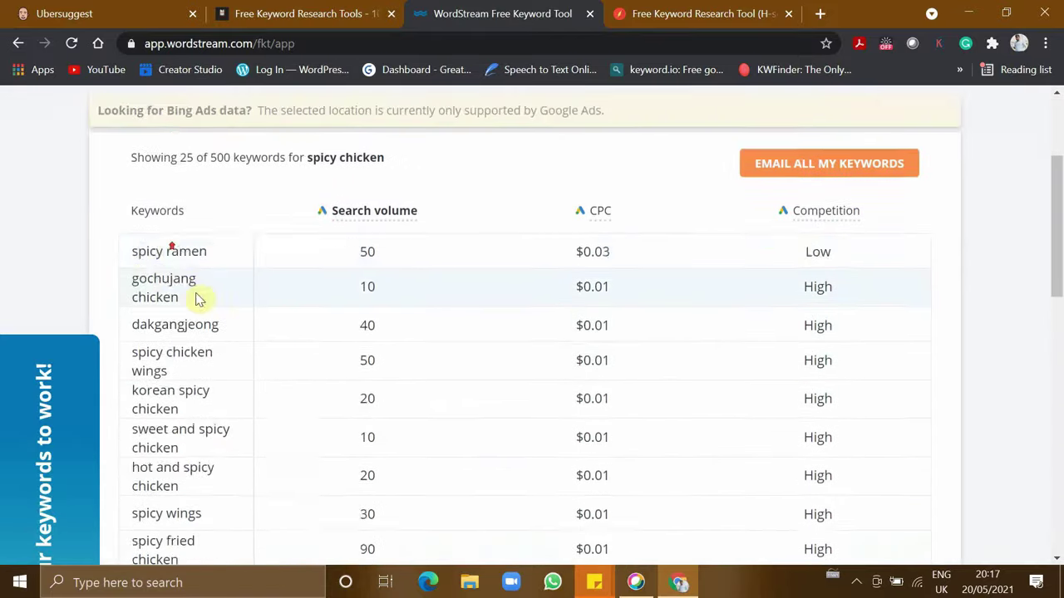
scroll(149, 361, "up", 1)
scroll(135, 309, "down", 1)
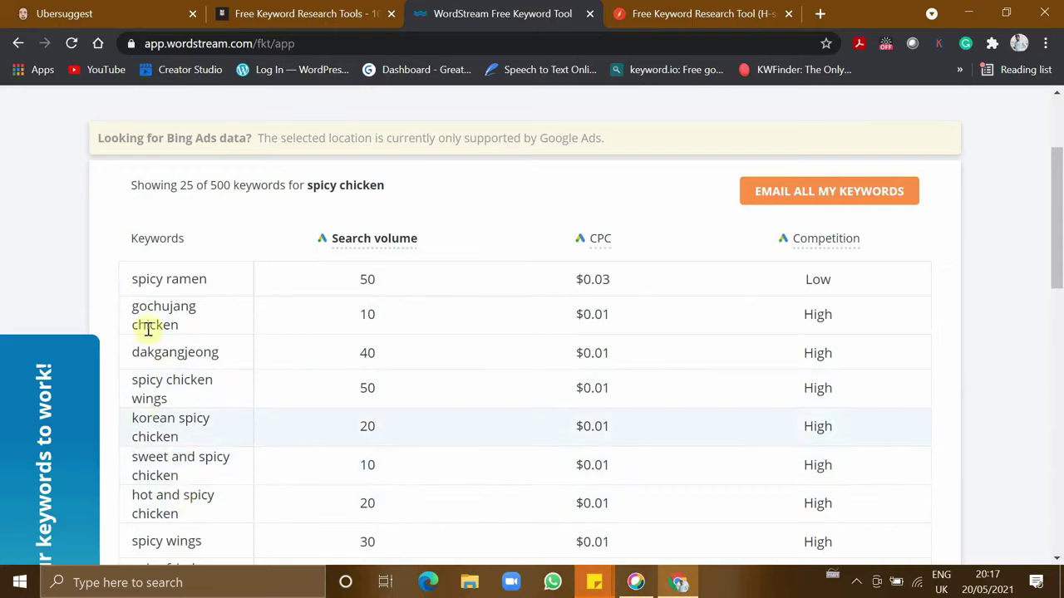
scroll(181, 347, "down", 1)
scroll(187, 391, "down", 4)
scroll(373, 441, "up", 4)
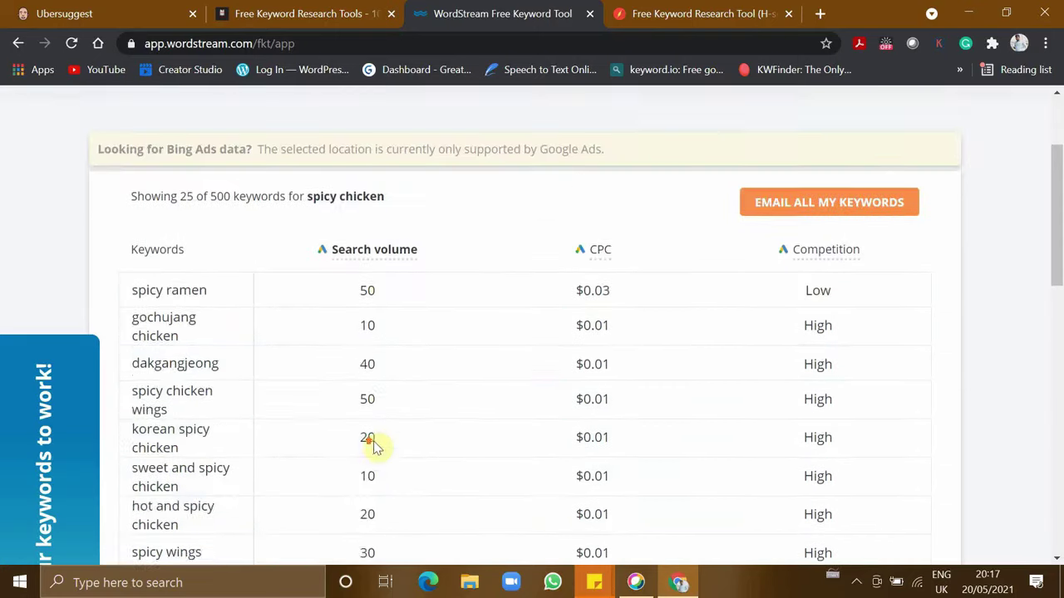
scroll(363, 360, "up", 1)
left_click_drag(359, 356, 527, 391)
scroll(527, 391, "down", 4)
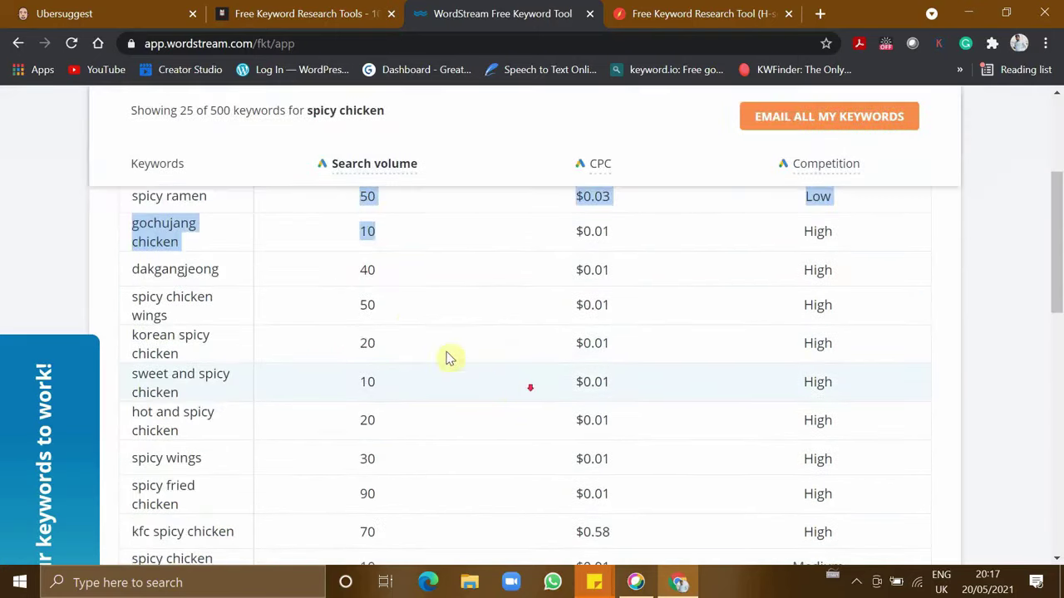
scroll(449, 357, "up", 2)
- Check the spicy ramen search volume of 50, then scroll back to the top of the results
left_click(380, 330)
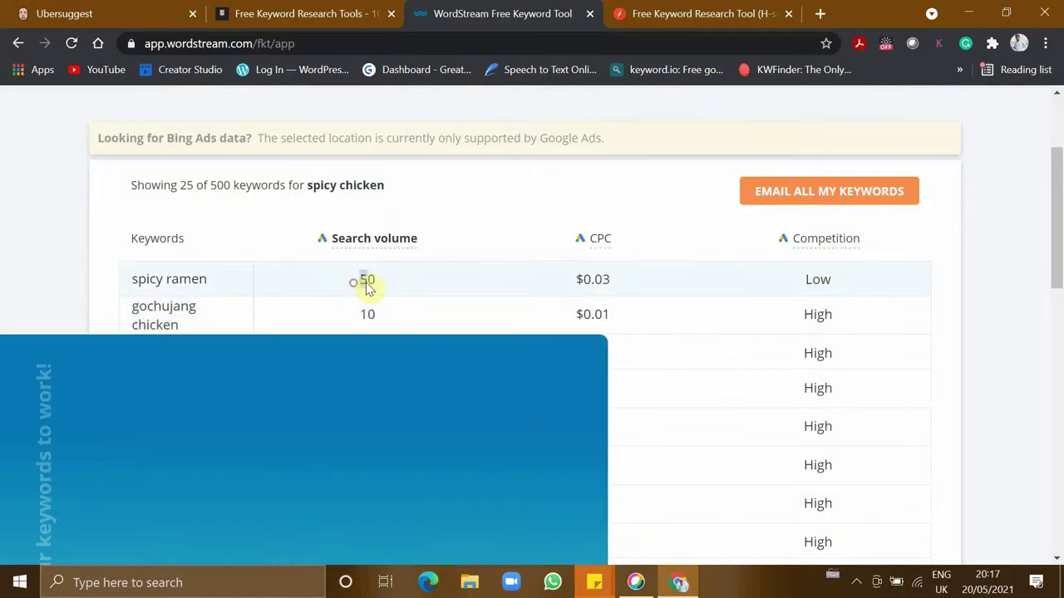
double_click(366, 280)
left_click(465, 280)
scroll(430, 360, "down", 2)
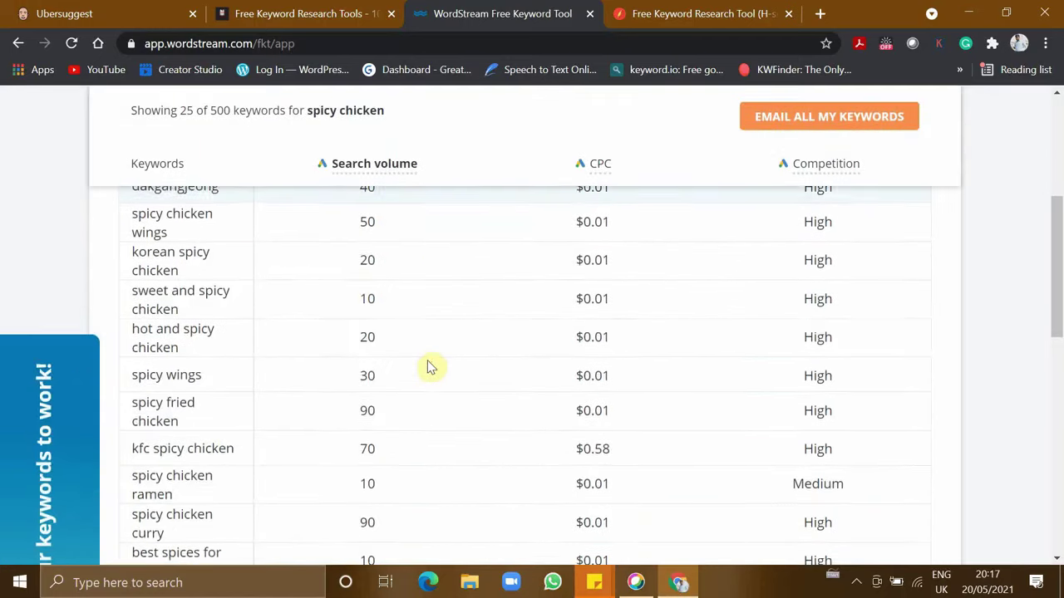
scroll(430, 361, "down", 2)
scroll(429, 363, "down", 3)
scroll(431, 366, "down", 3)
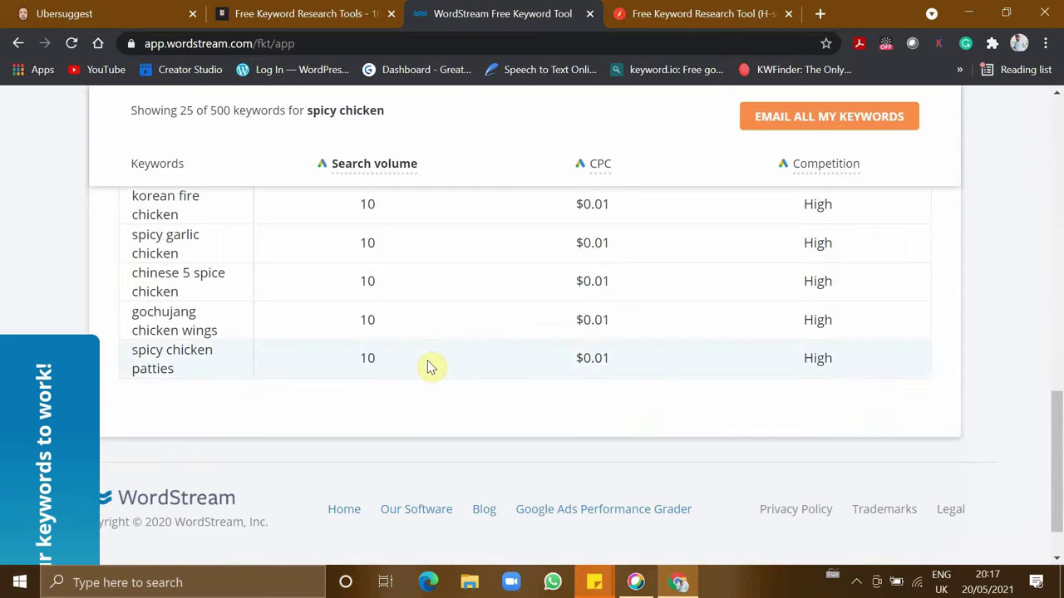
scroll(431, 363, "up", 5)
scroll(431, 367, "up", 5)
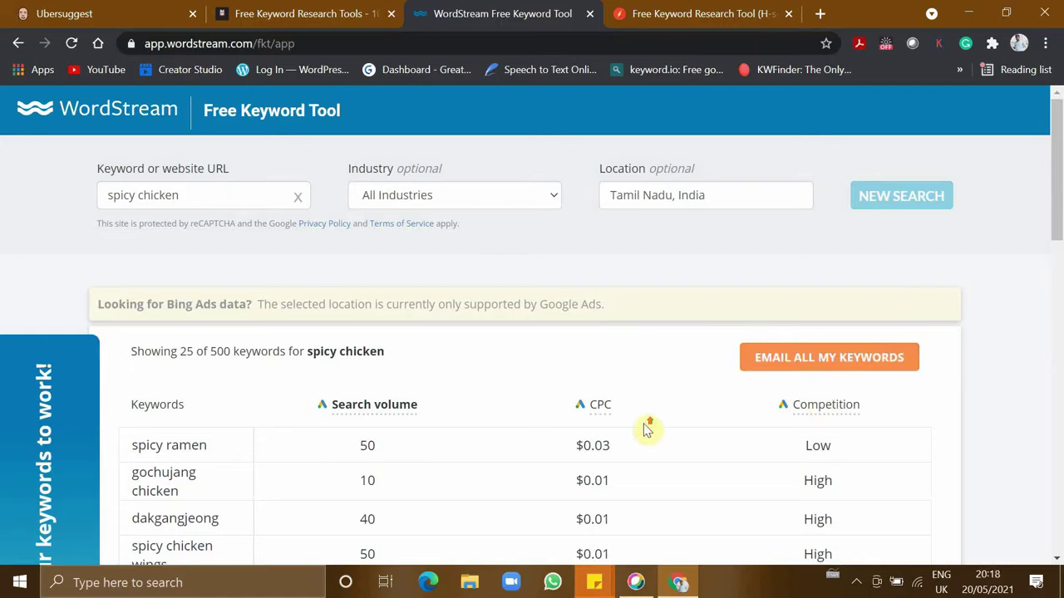
- Return to the blog article and follow the Tool 3 Google Ads Keyword Planner link
left_click(316, 8)
scroll(344, 359, "down", 1)
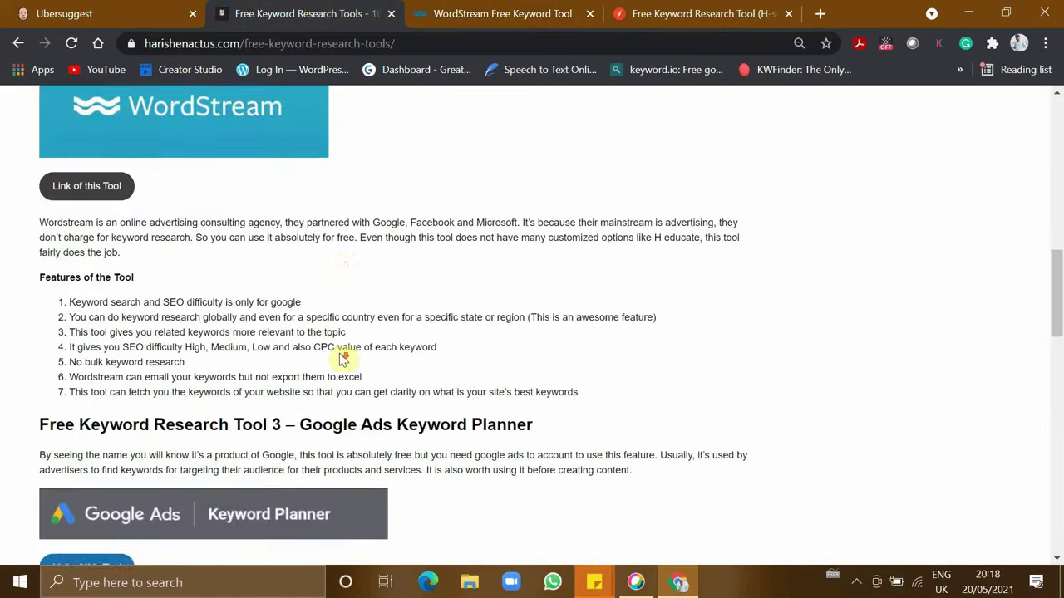
scroll(344, 359, "down", 1)
scroll(344, 359, "down", 2)
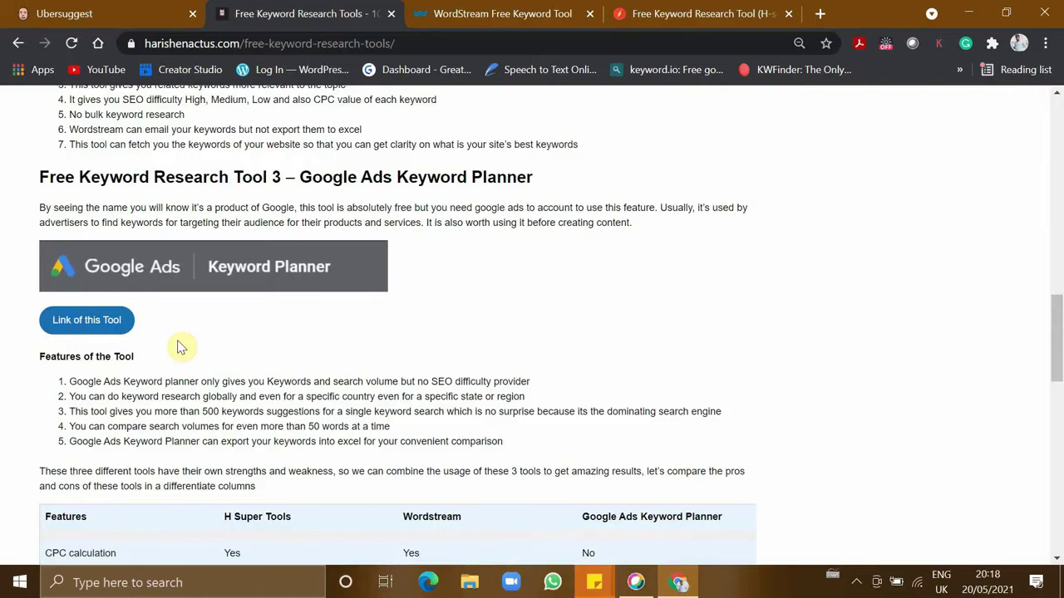
left_click(93, 321)
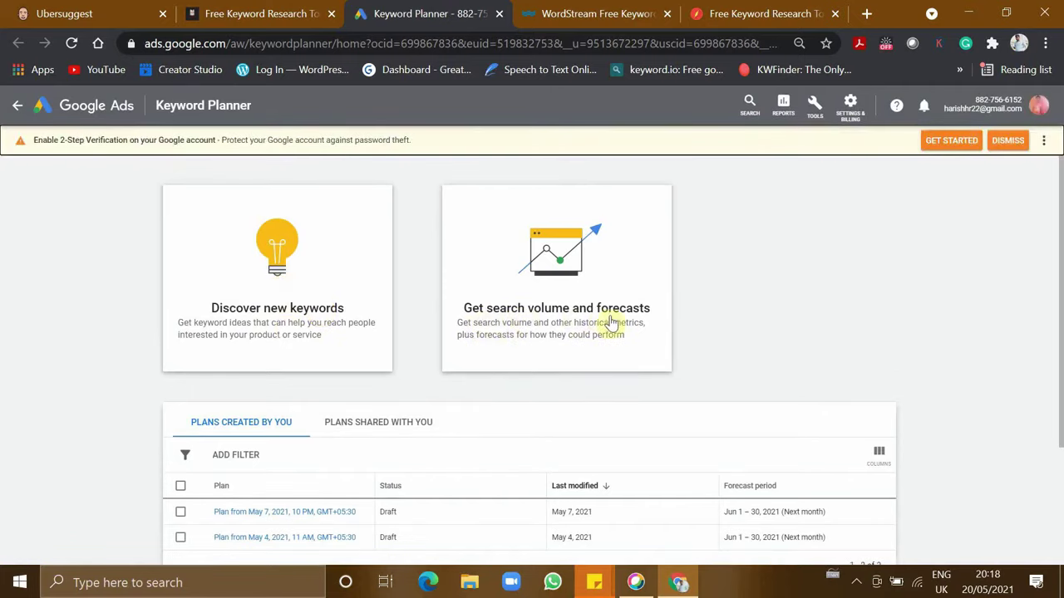
- Start a Discover new keywords search with 'biriyani' as the seed keyword
left_click(283, 300)
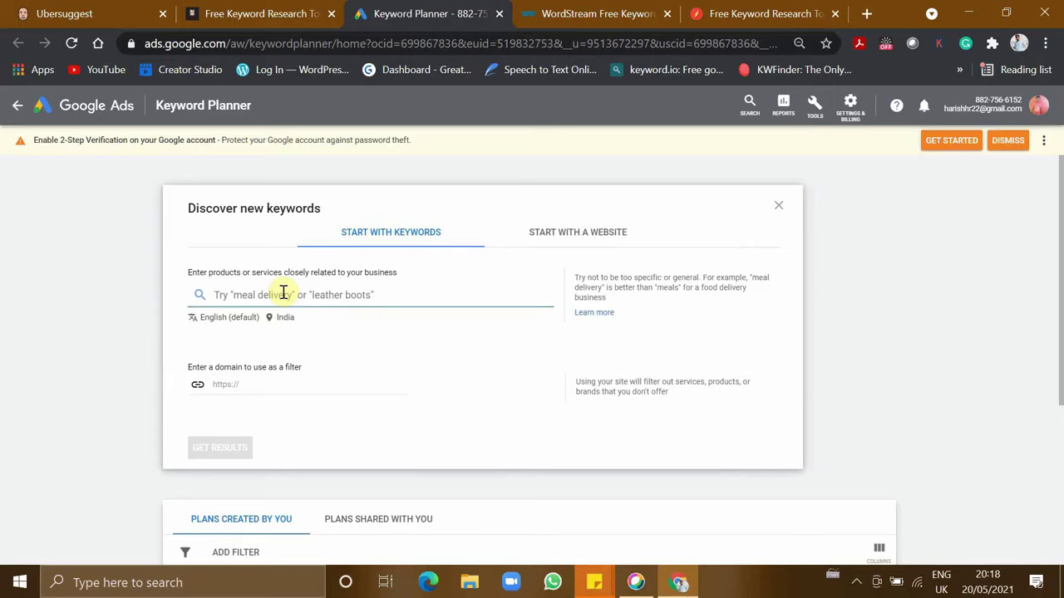
type("b")
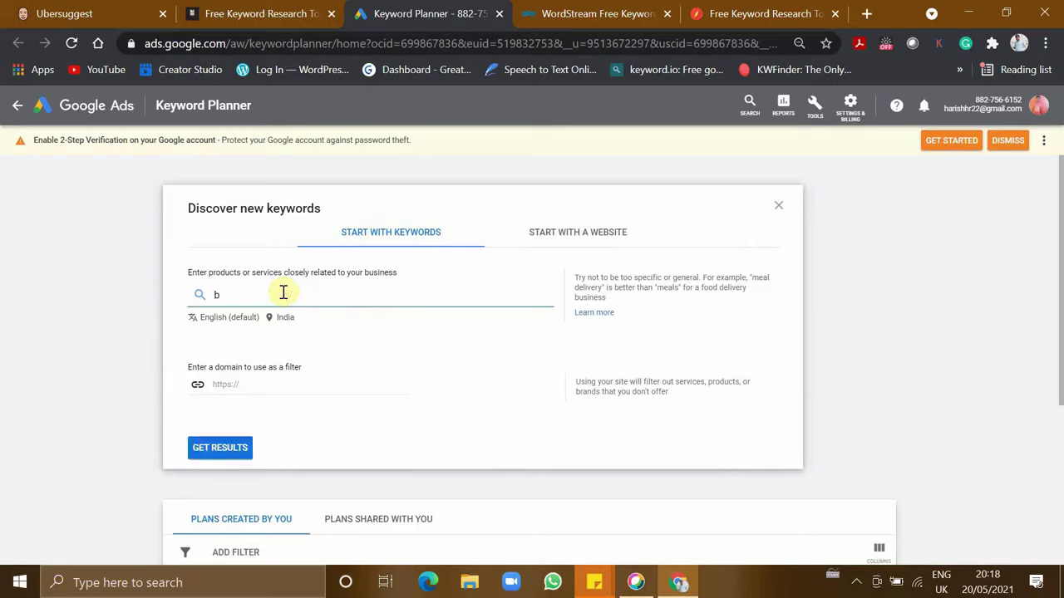
type("iriyani")
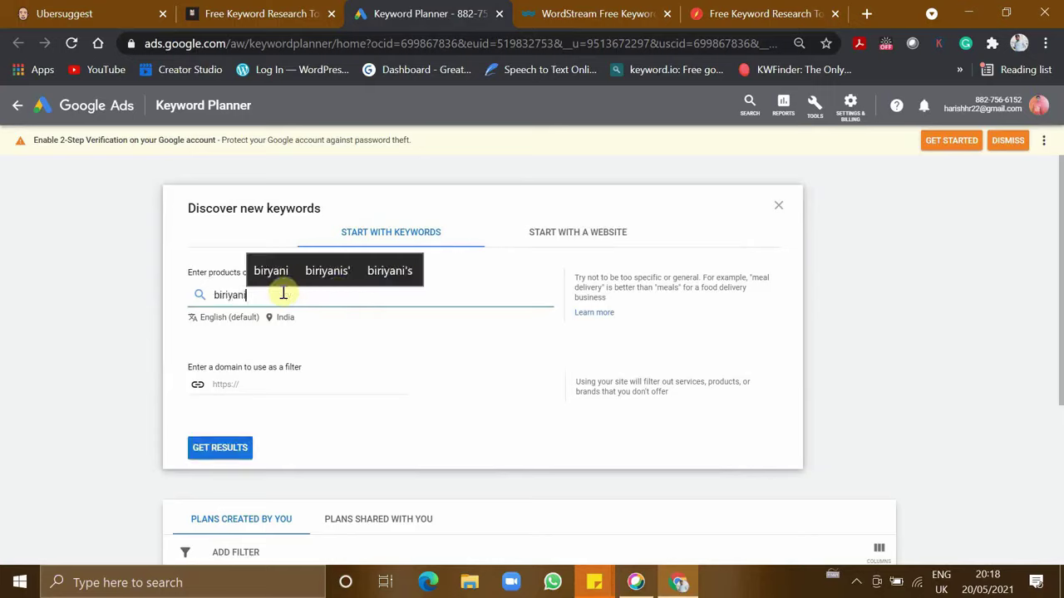
- Target the biriyani search at Chennai, Tamil Nadu and the United States, and save the locations
left_click(285, 318)
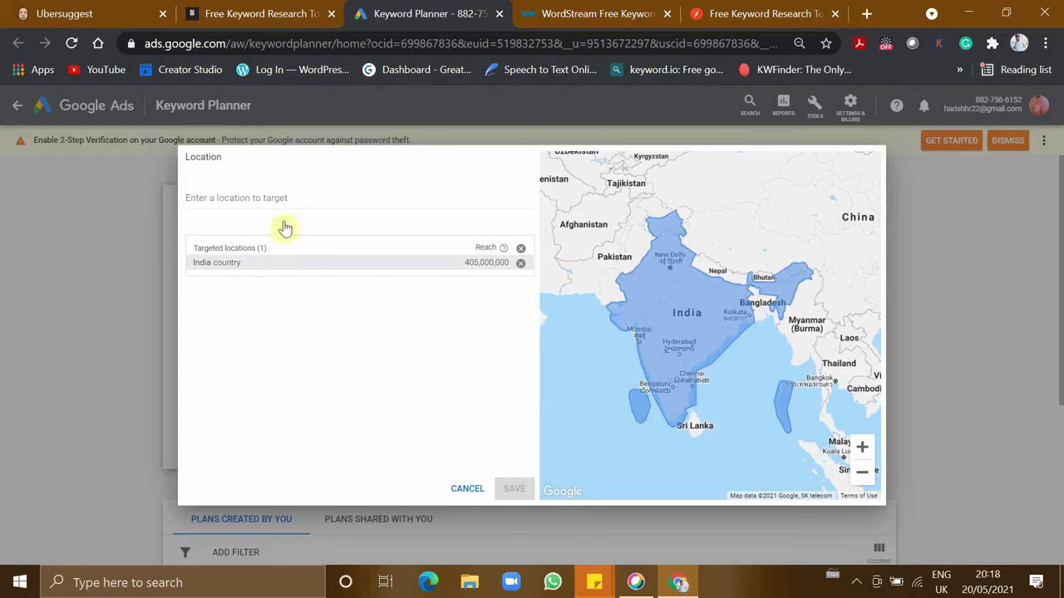
left_click(270, 196)
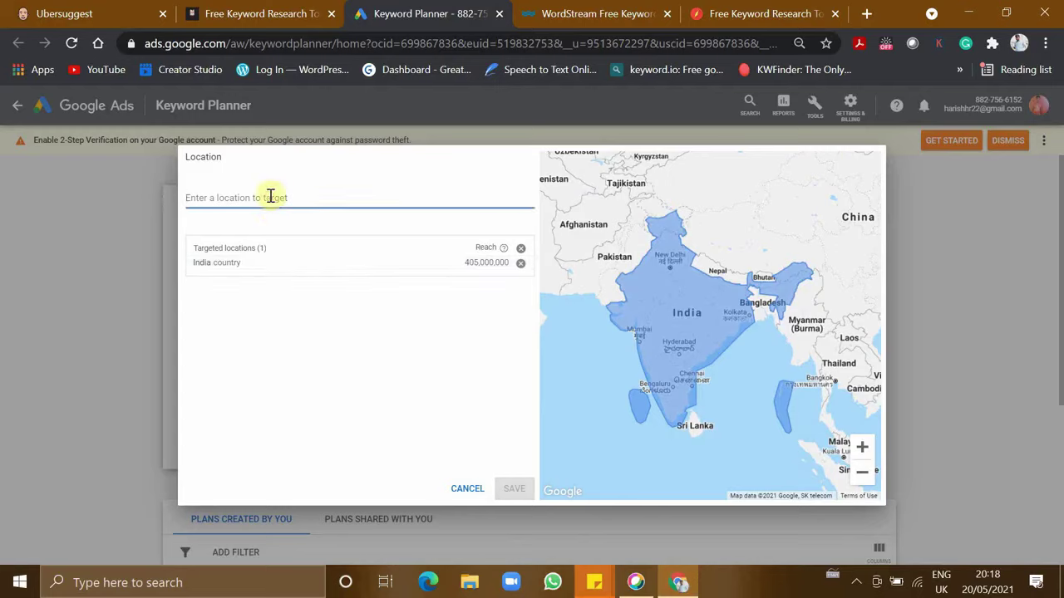
type("ch")
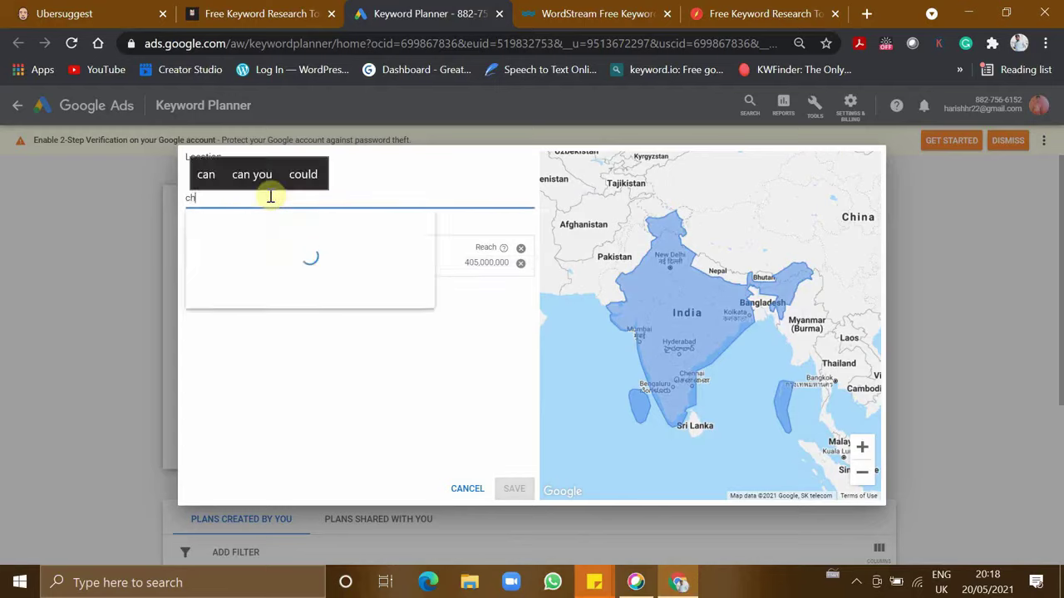
type("ennai")
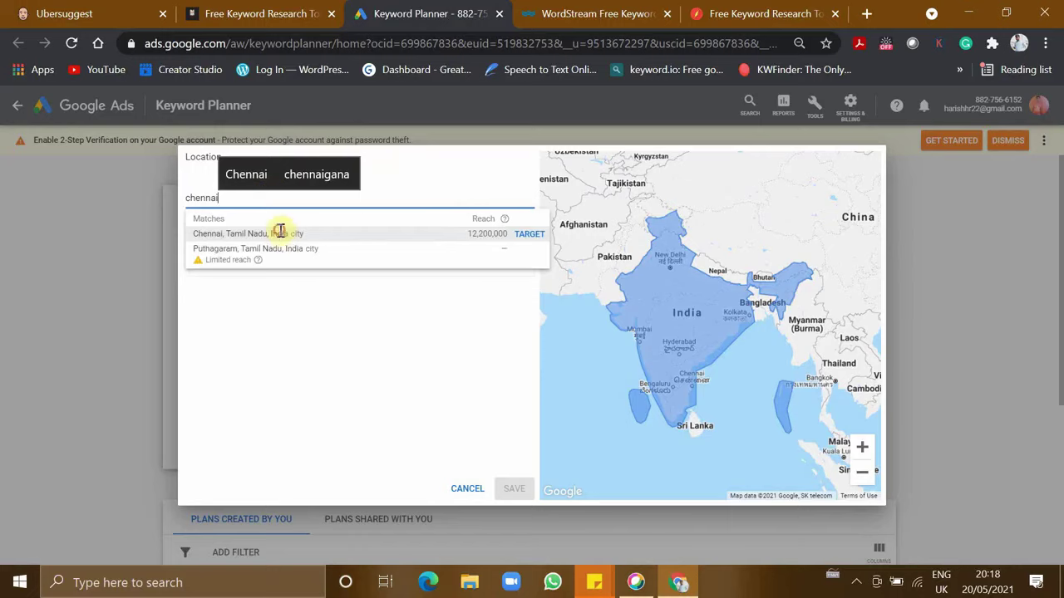
left_click(278, 233)
left_click(276, 202)
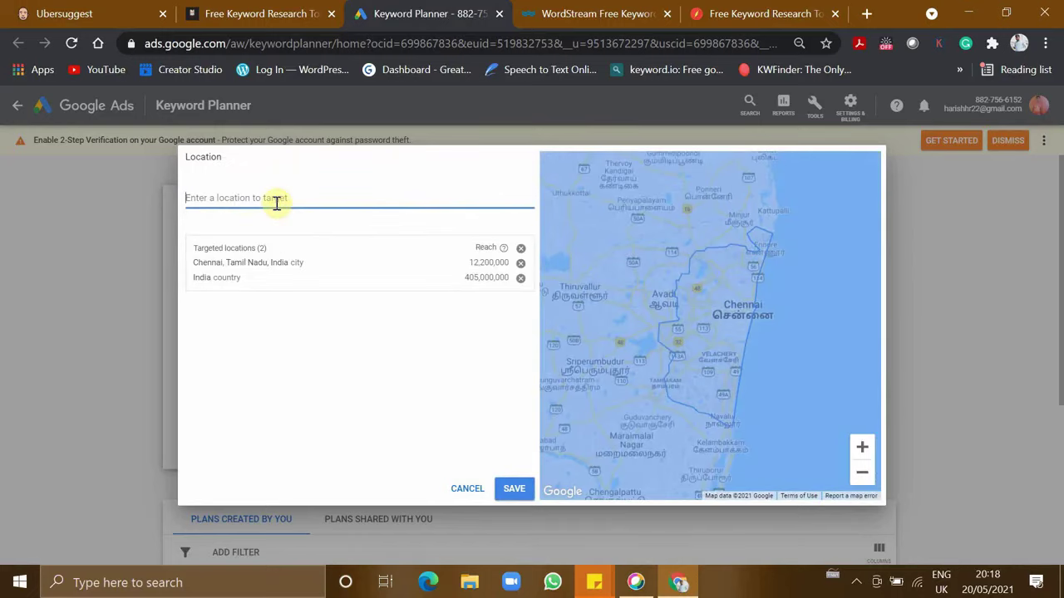
type("united")
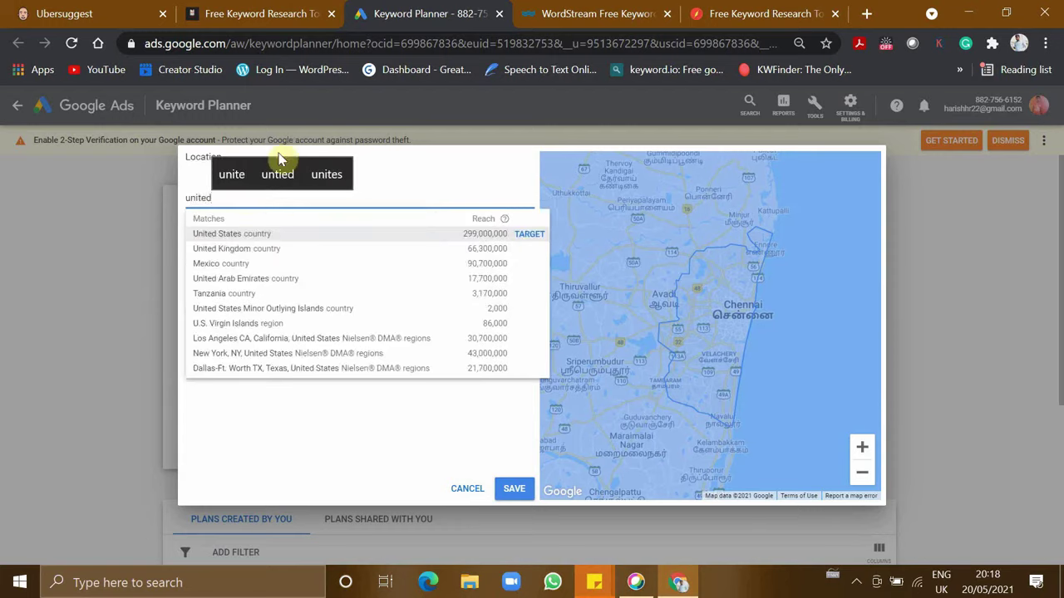
left_click(254, 235)
left_click(514, 490)
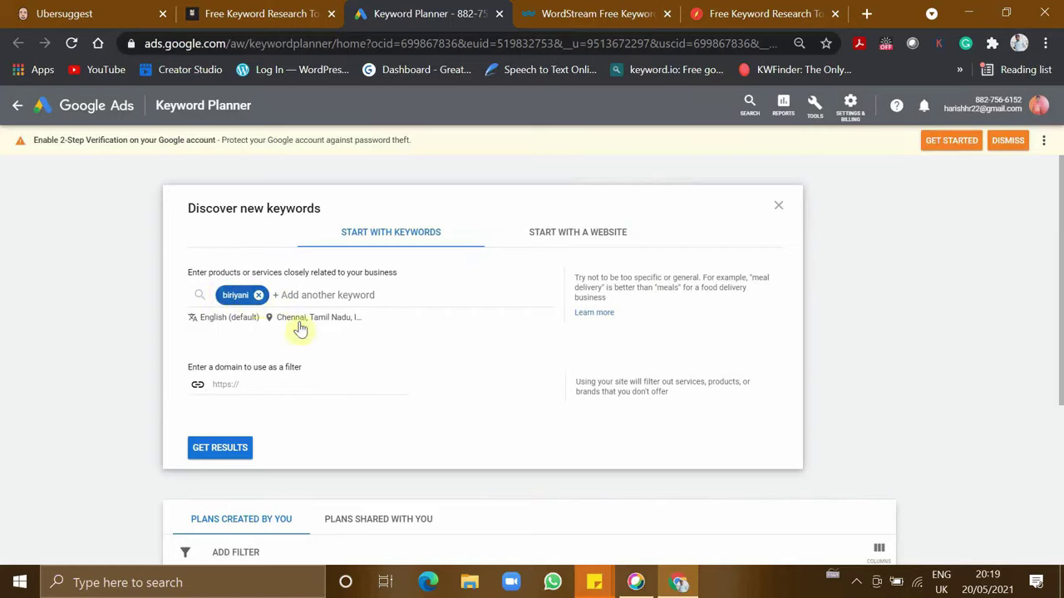
left_click(237, 447)
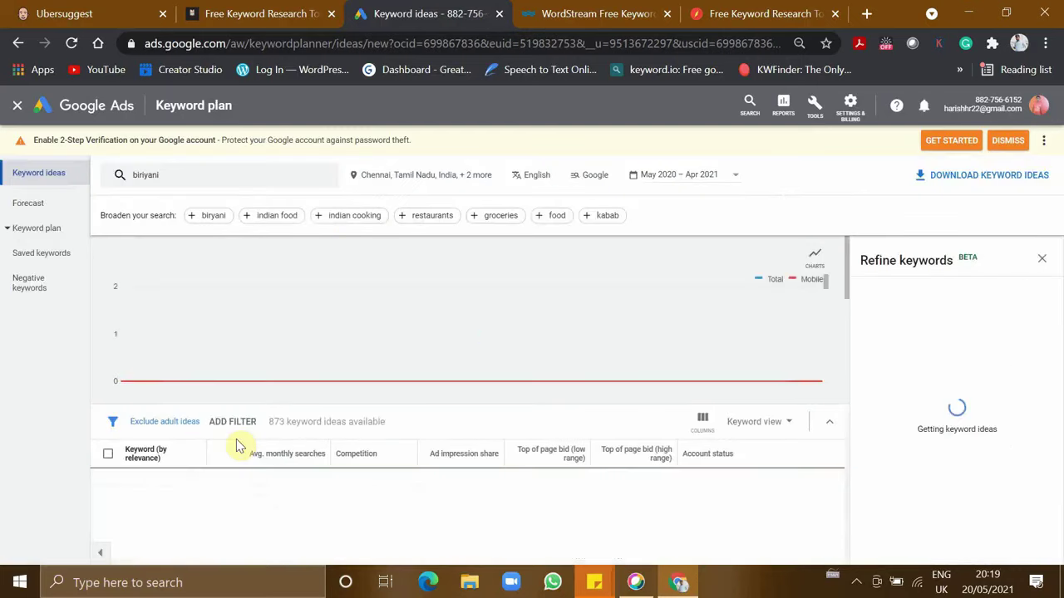
scroll(237, 447, "down", 2)
scroll(274, 432, "down", 1)
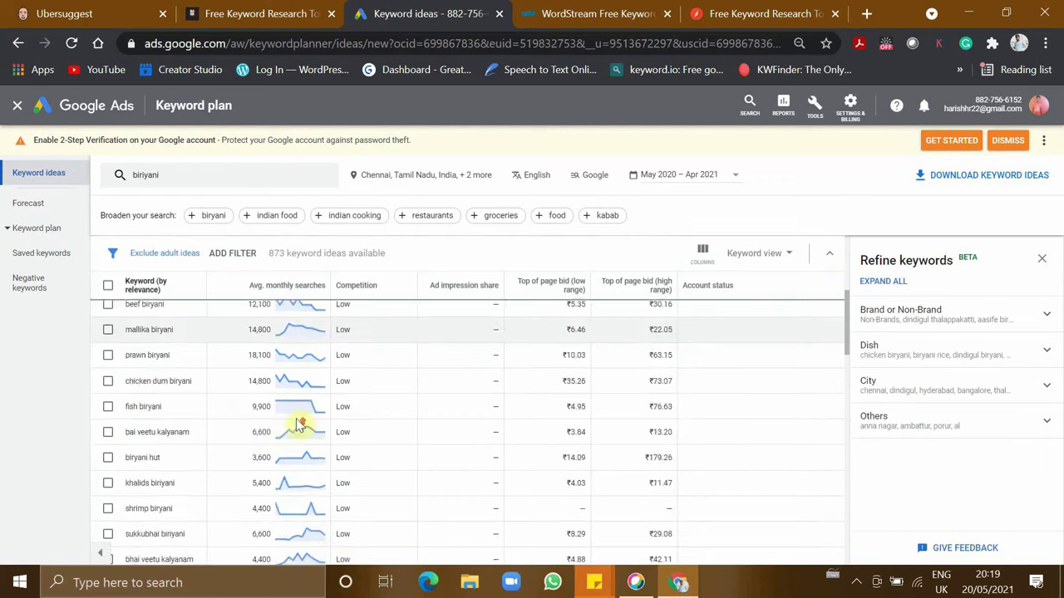
scroll(296, 416, "up", 1)
left_click(236, 327)
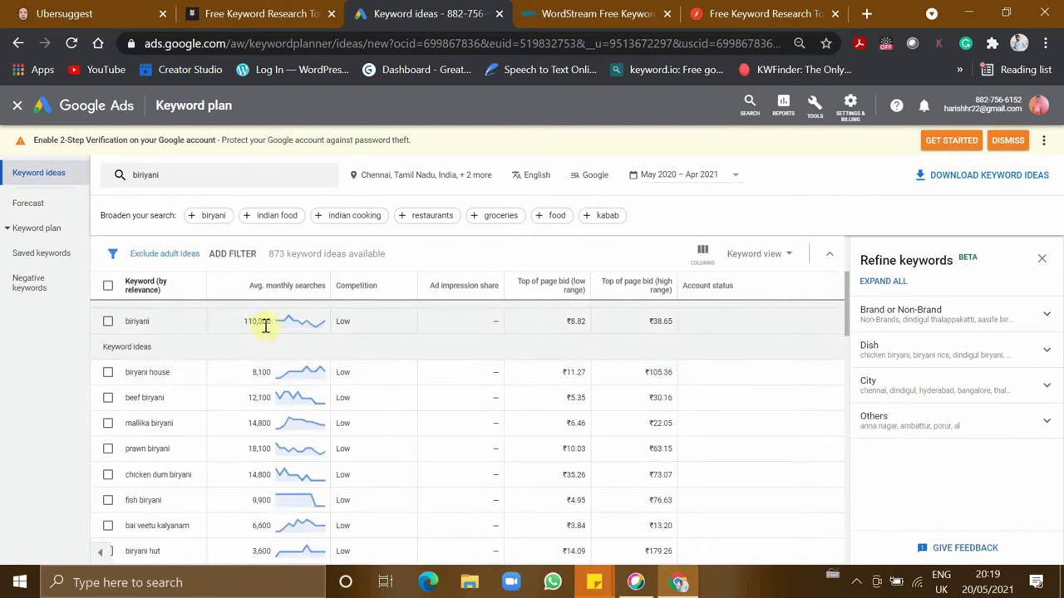
scroll(249, 366, "down", 1)
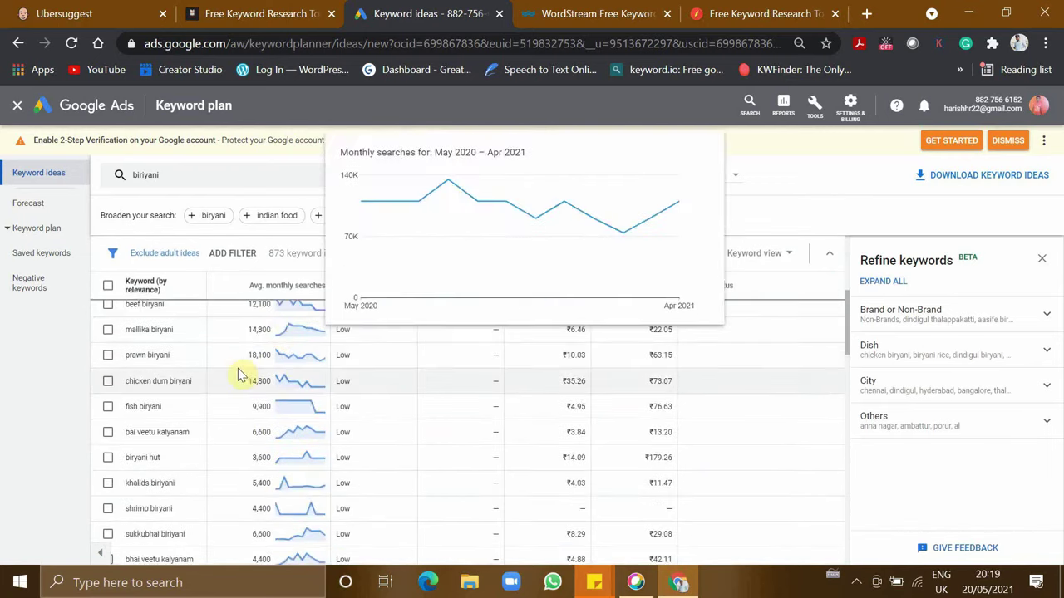
scroll(238, 399, "down", 1)
scroll(237, 412, "down", 1)
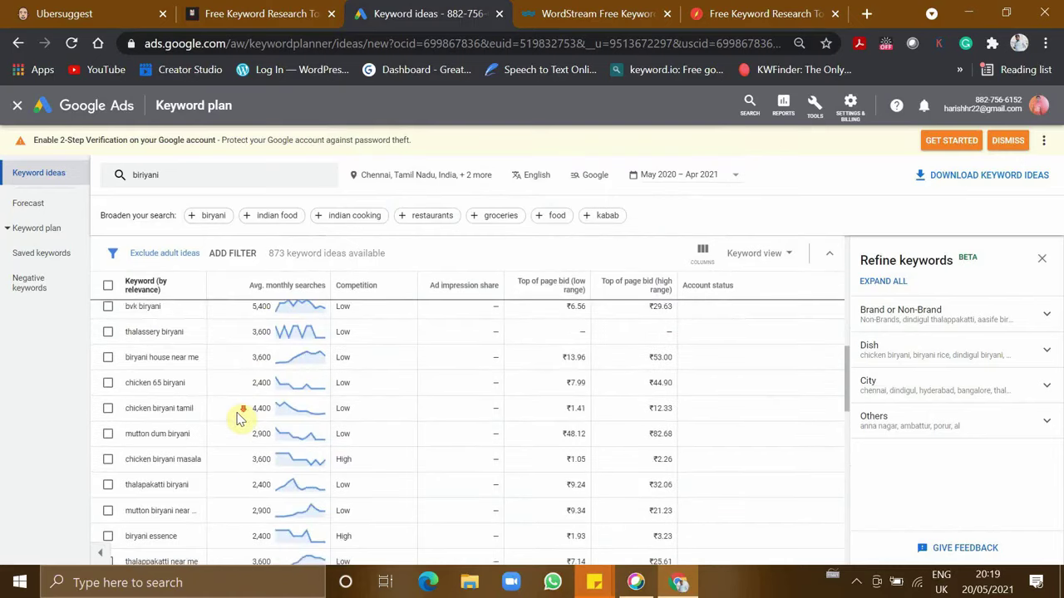
scroll(239, 414, "down", 1)
scroll(239, 418, "down", 1)
scroll(239, 418, "up", 3)
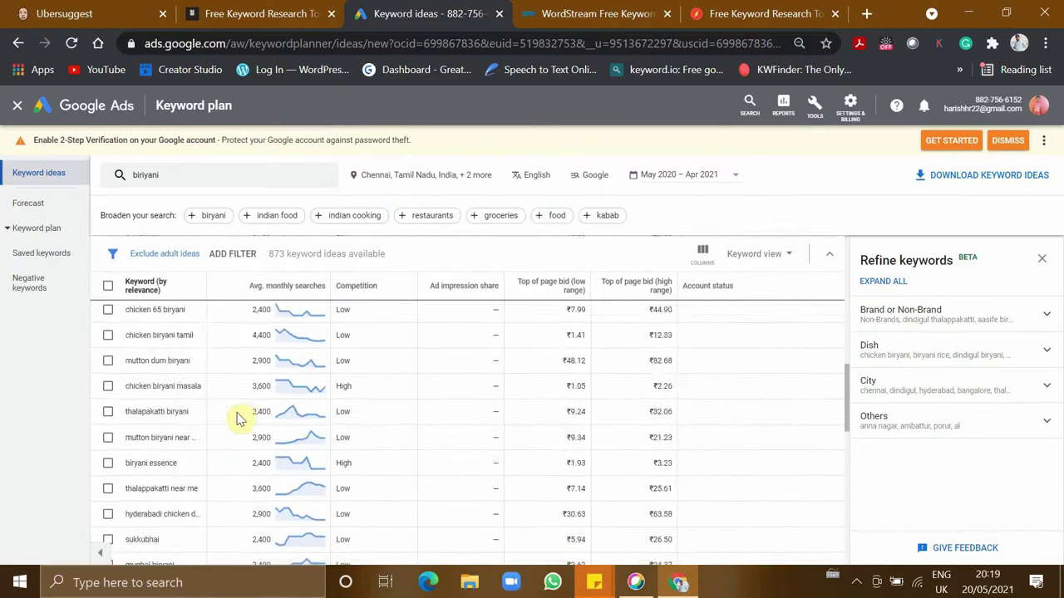
scroll(239, 418, "up", 4)
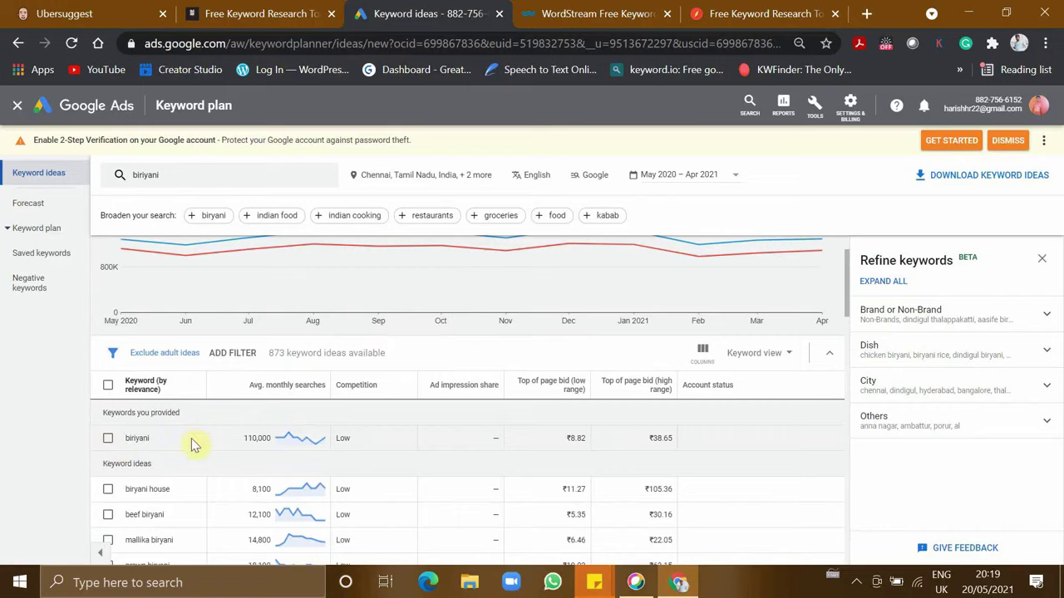
mouse_move(551, 286)
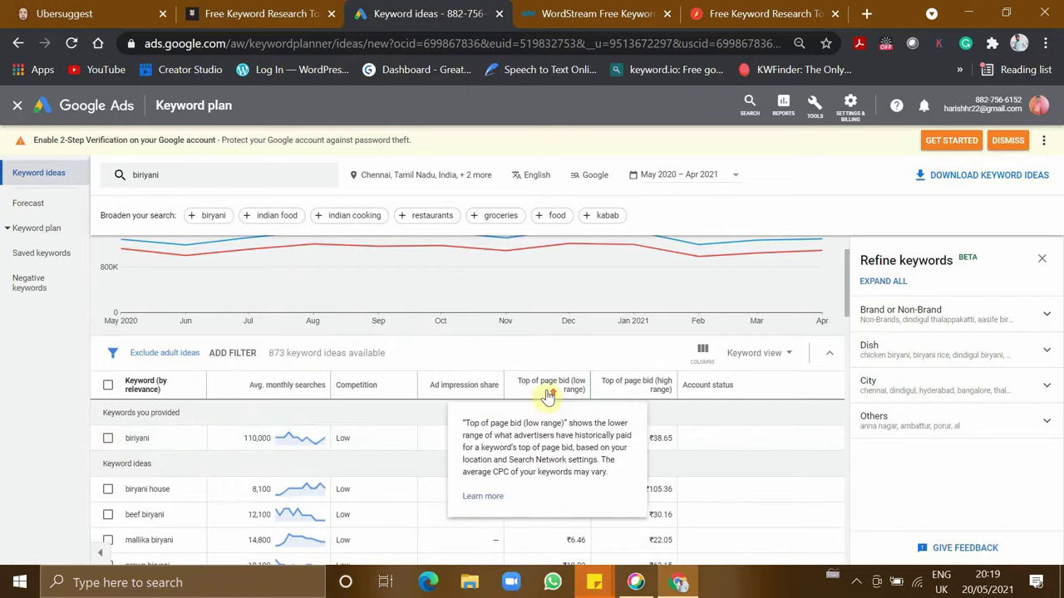
scroll(550, 403, "up", 1)
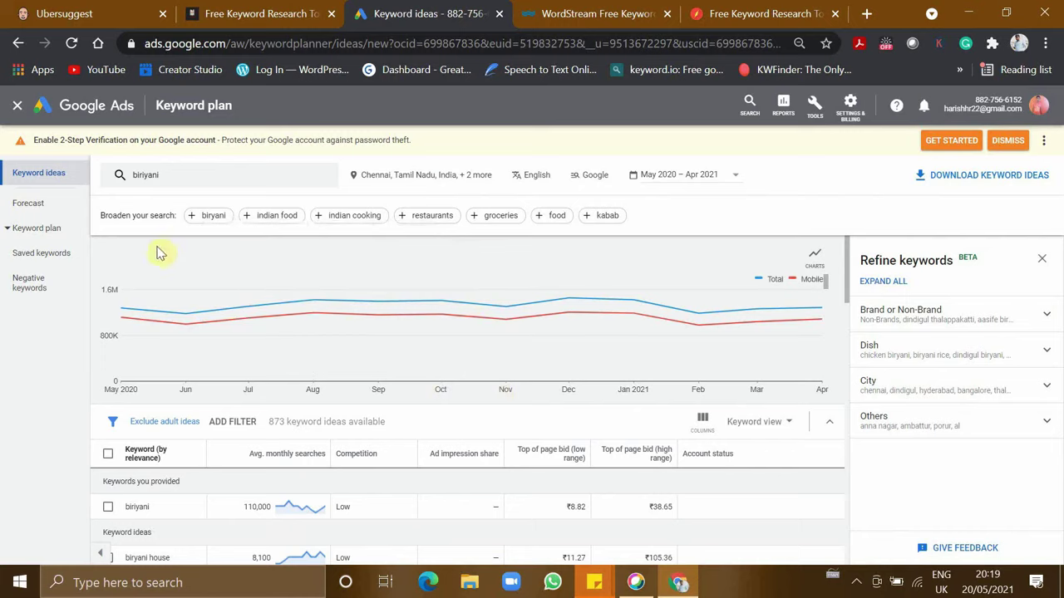
scroll(356, 374, "down", 5)
scroll(352, 387, "down", 5)
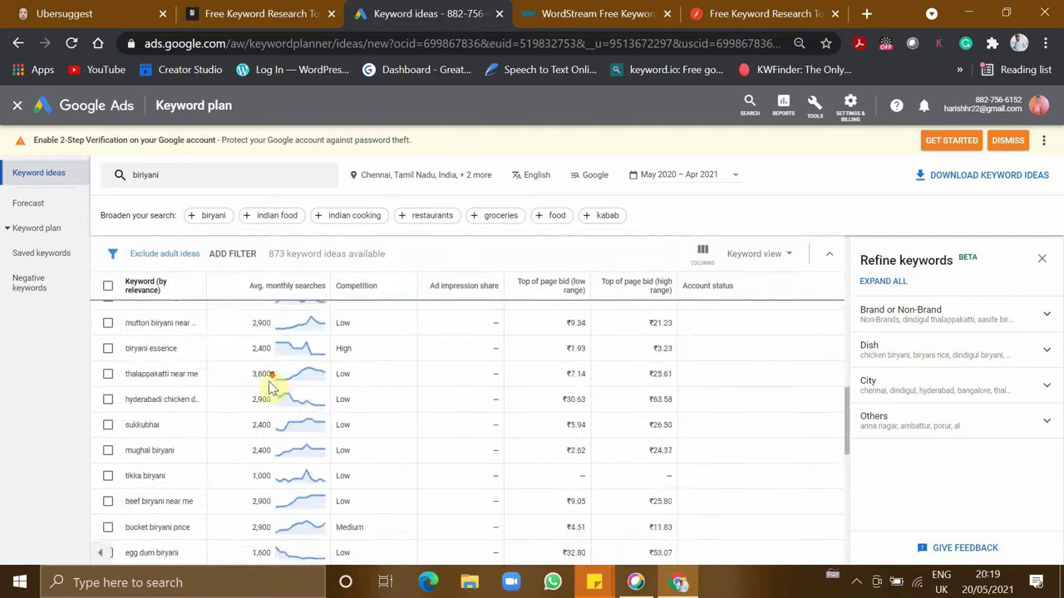
scroll(278, 387, "down", 5)
scroll(415, 432, "down", 5)
scroll(573, 482, "up", 10)
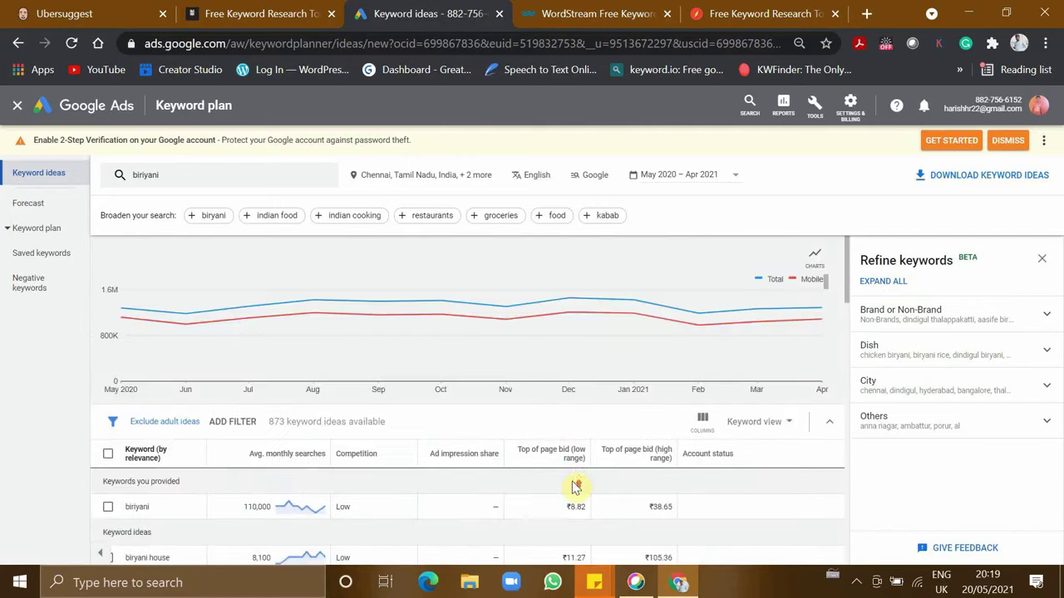
scroll(582, 457, "down", 5)
scroll(595, 441, "up", 4)
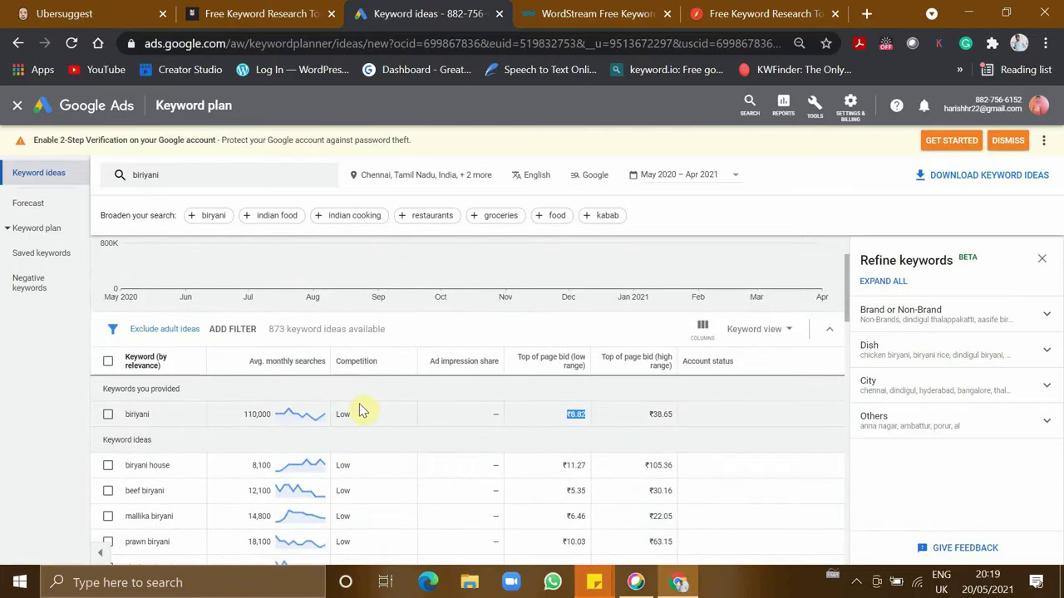
scroll(167, 441, "down", 2)
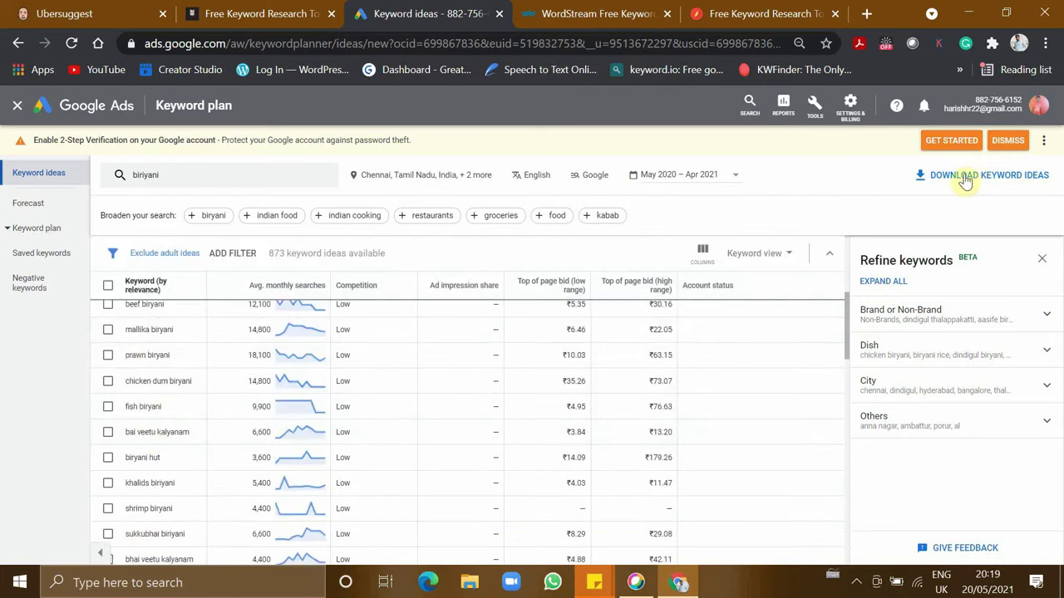
scroll(582, 442, "up", 2)
double_click(577, 436)
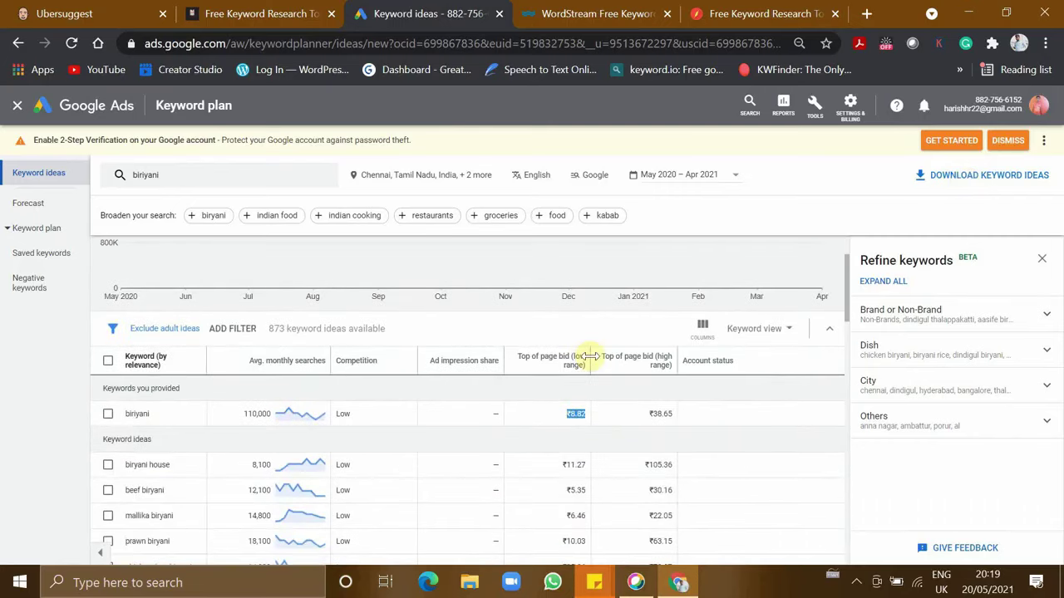
- Return to the free keyword research tools article and scroll down to the Tool 4 Soovle section
left_click(223, 12)
scroll(281, 382, "down", 3)
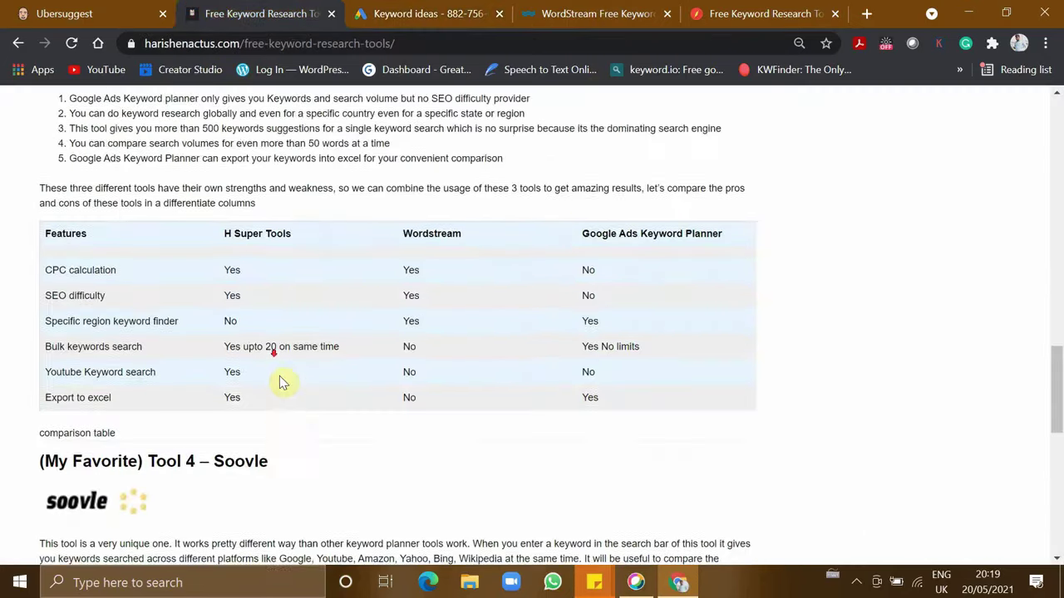
scroll(280, 382, "down", 3)
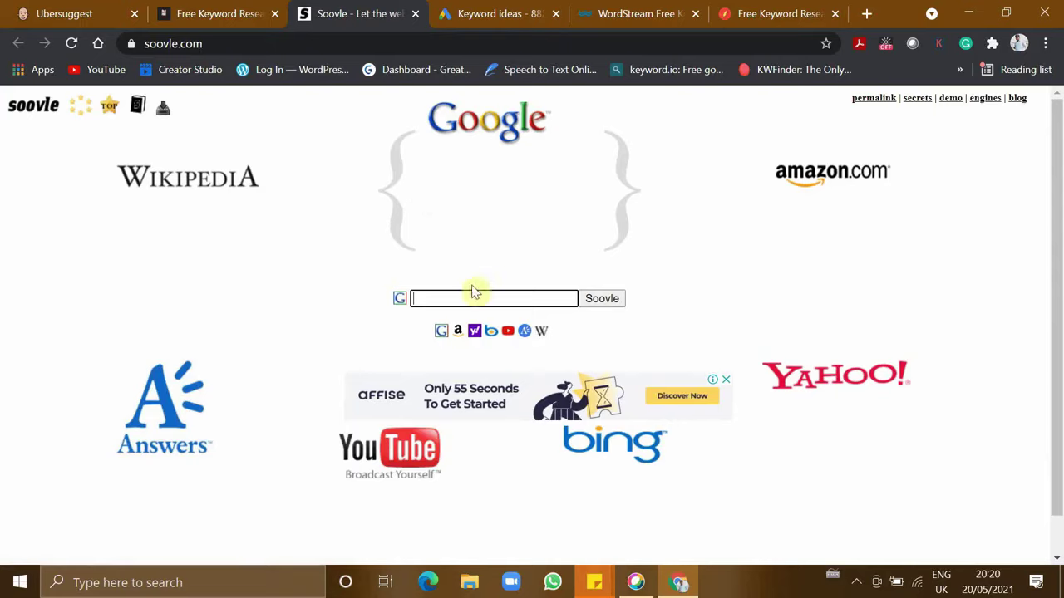
- Search Soovle for 'keto diet' to get suggestions from Google, Amazon, YouTube, Bing and others
type("keto")
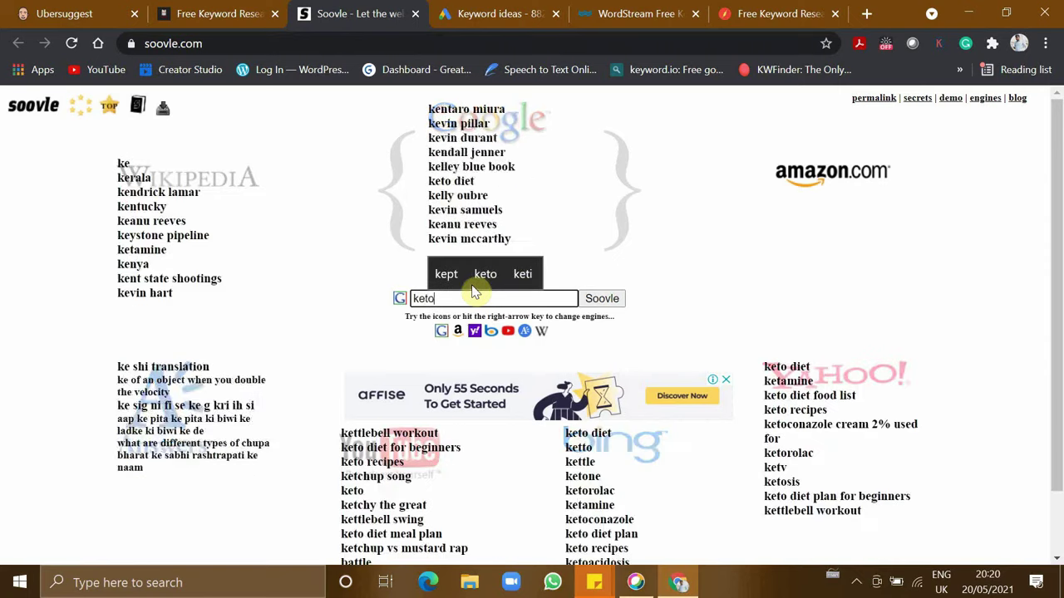
type(" diet")
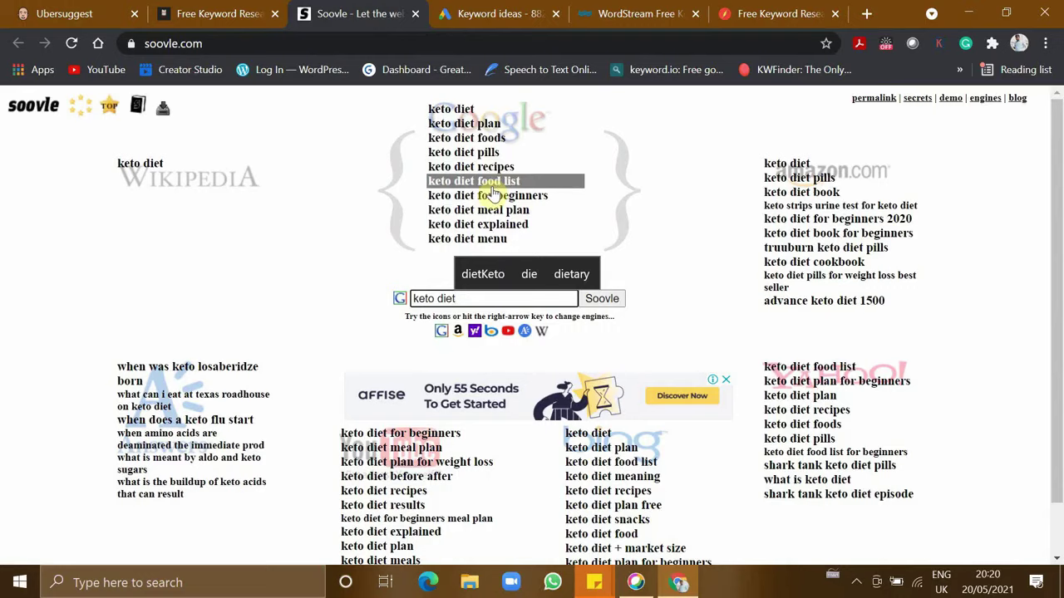
- Back on the blog tab, scroll through the article's four keyword tool sections
left_click(248, 13)
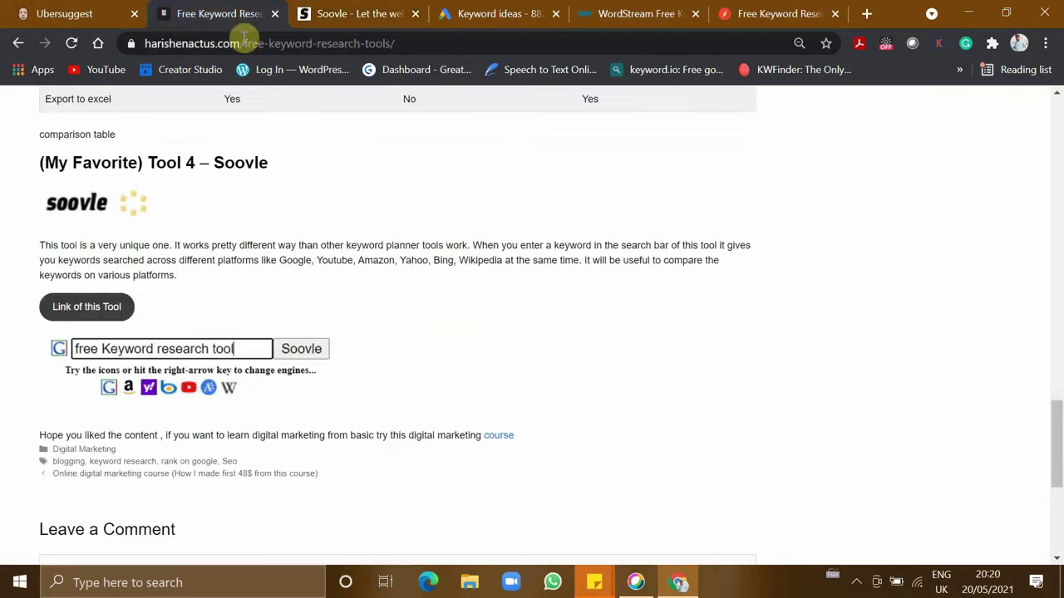
scroll(124, 299, "up", 10)
scroll(124, 291, "up", 10)
scroll(124, 291, "up", 3)
scroll(125, 333, "down", 2)
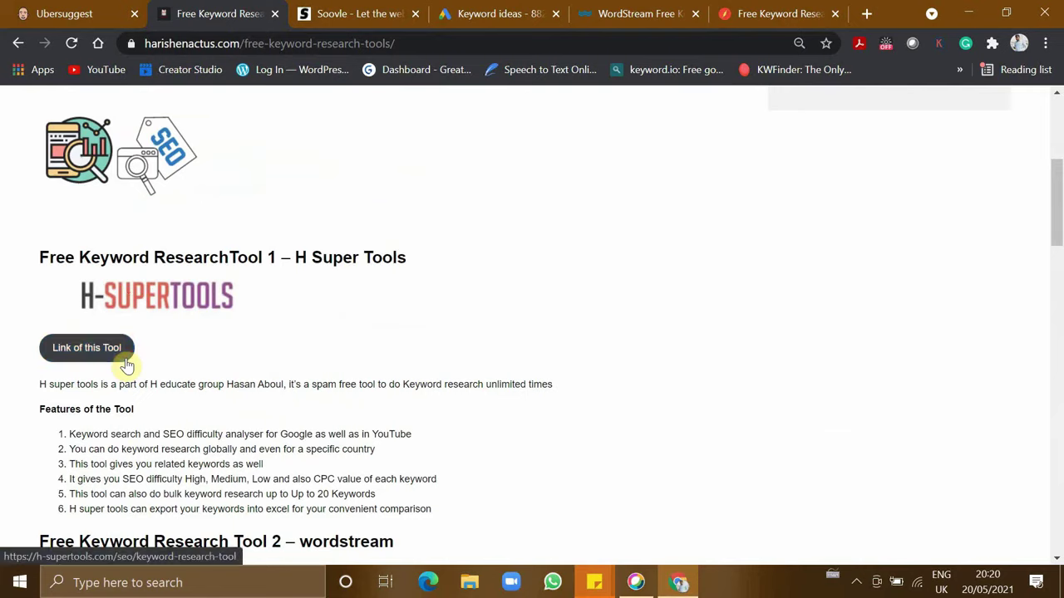
scroll(129, 333, "down", 6)
scroll(133, 292, "up", 1)
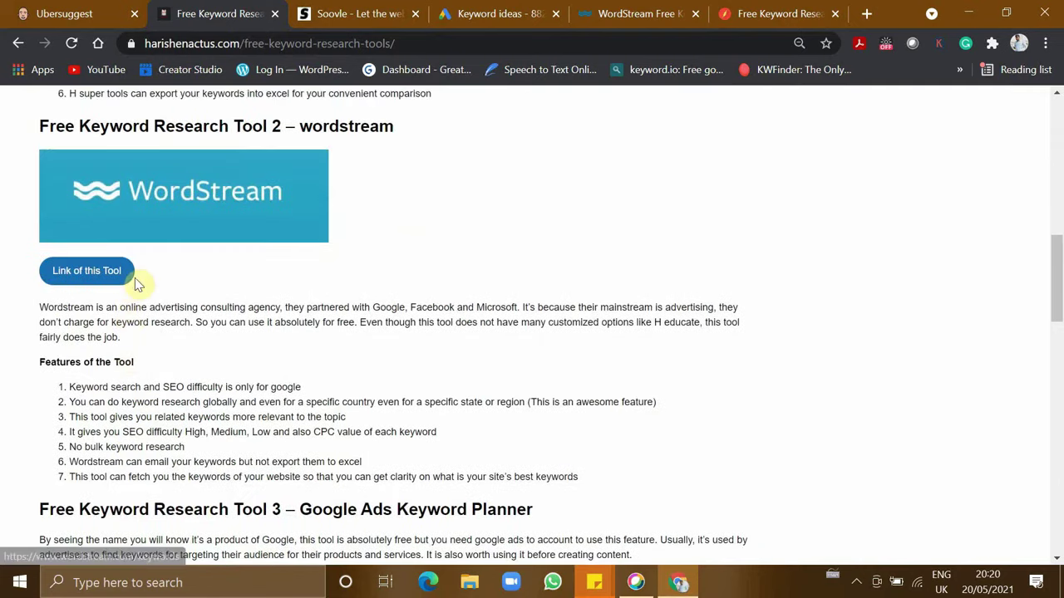
scroll(237, 332, "down", 2)
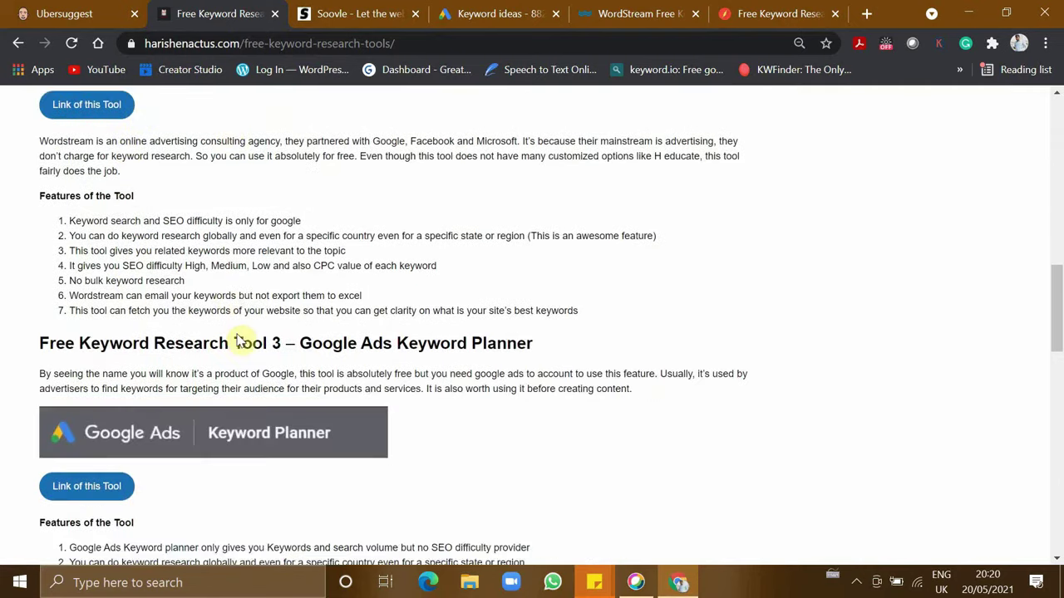
scroll(241, 374, "down", 2)
scroll(245, 408, "down", 2)
scroll(238, 437, "up", 4)
scroll(241, 433, "up", 4)
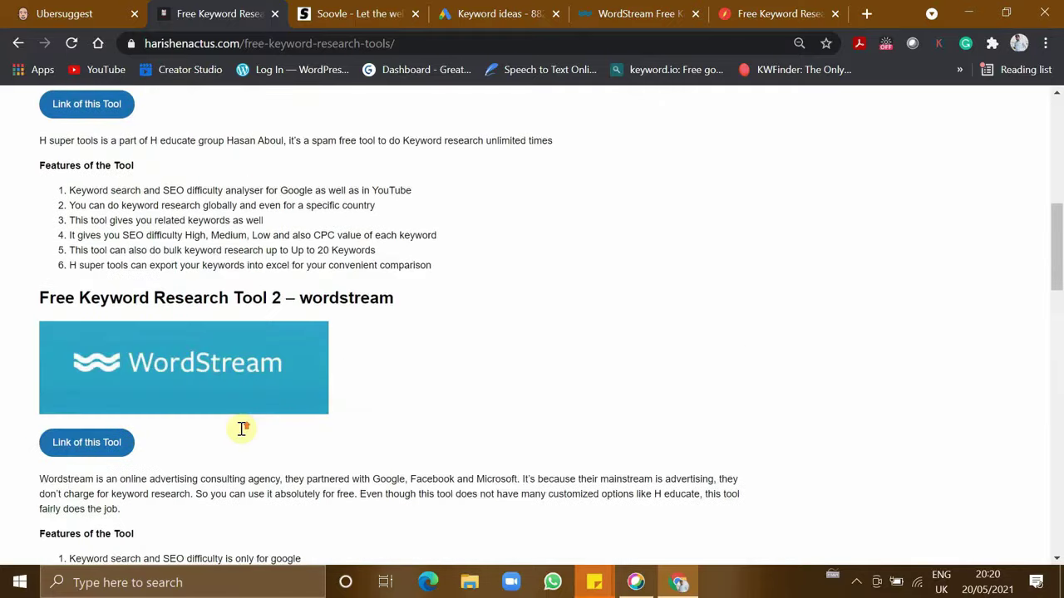
scroll(332, 440, "down", 3)
scroll(269, 463, "down", 5)
scroll(266, 457, "down", 4)
scroll(262, 459, "down", 1)
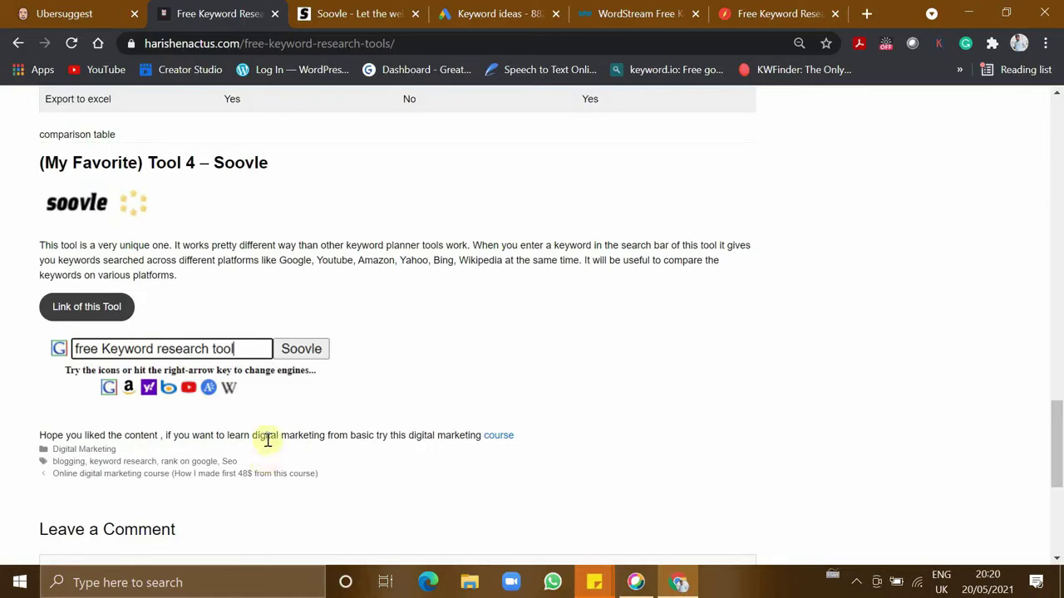
- Scroll back through the article again, ending at its title and introduction
scroll(333, 463, "up", 2)
scroll(391, 333, "up", 10)
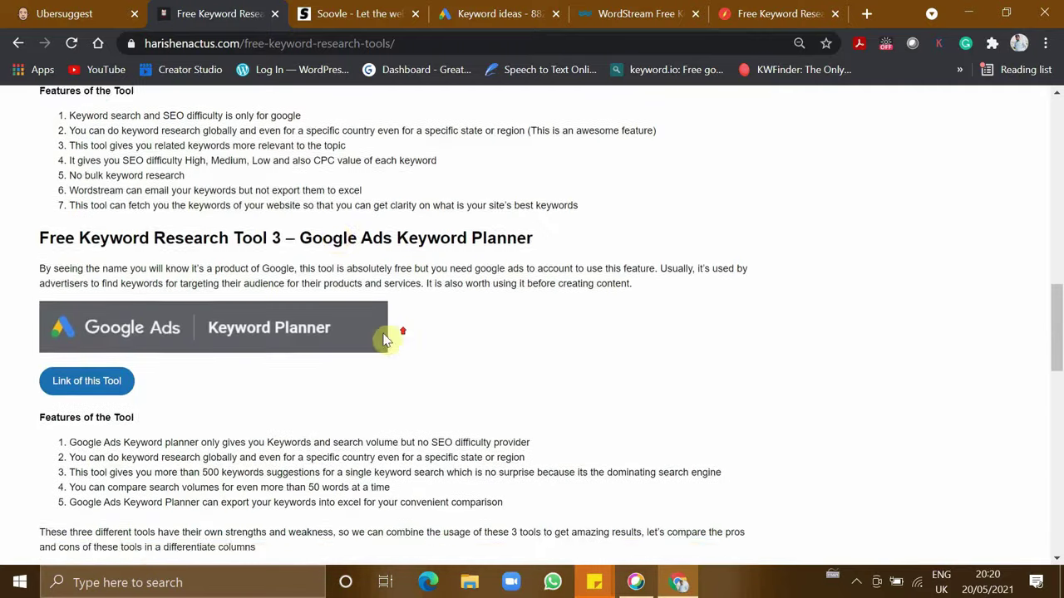
scroll(333, 254, "up", 2)
scroll(336, 265, "up", 10)
scroll(336, 264, "up", 3)
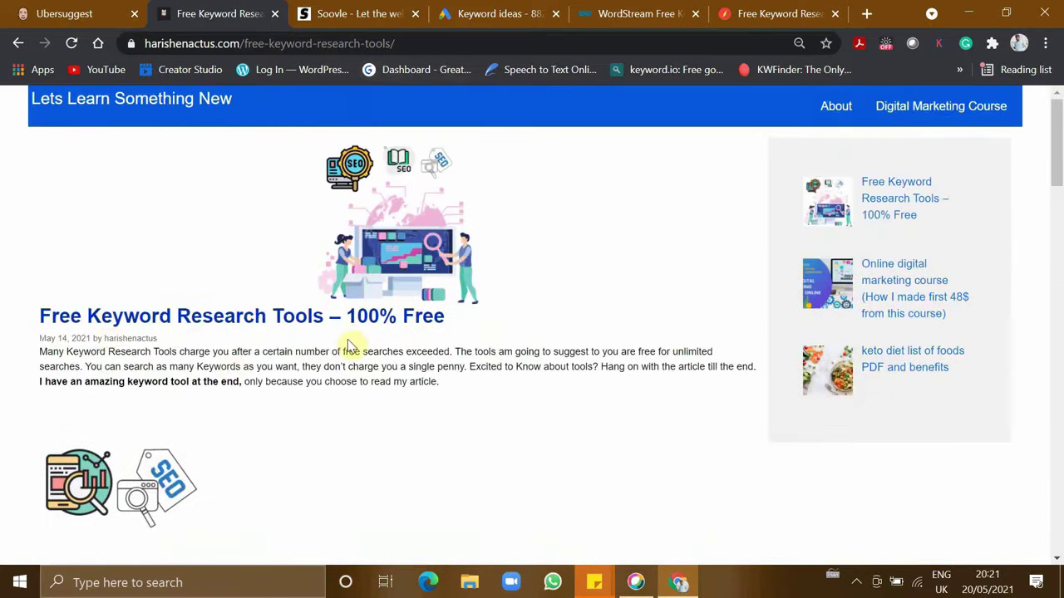
scroll(349, 347, "down", 3)
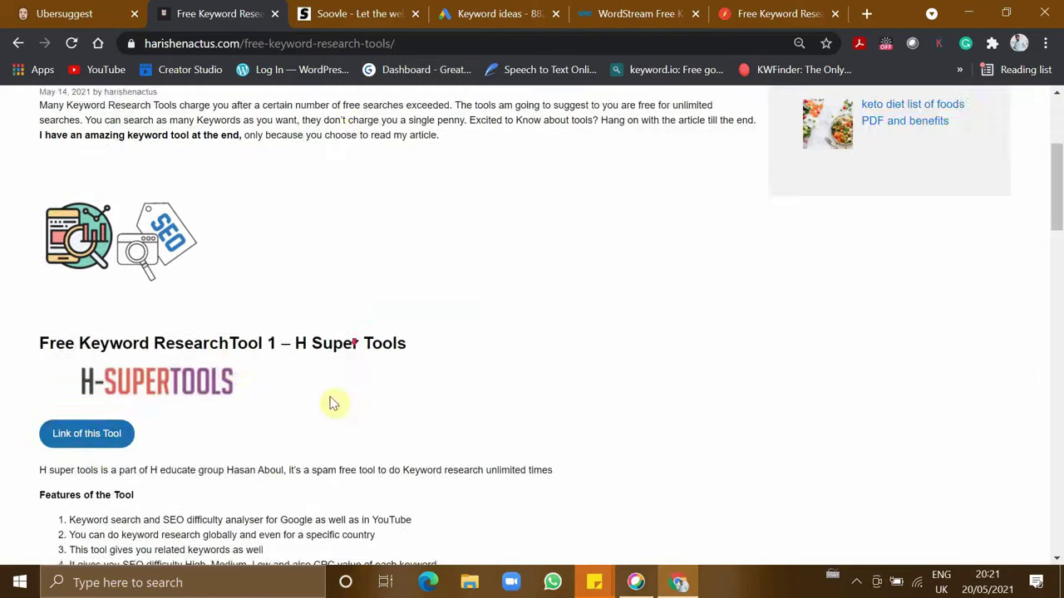
scroll(333, 404, "down", 1)
scroll(225, 423, "down", 4)
scroll(190, 387, "down", 3)
scroll(214, 389, "down", 2)
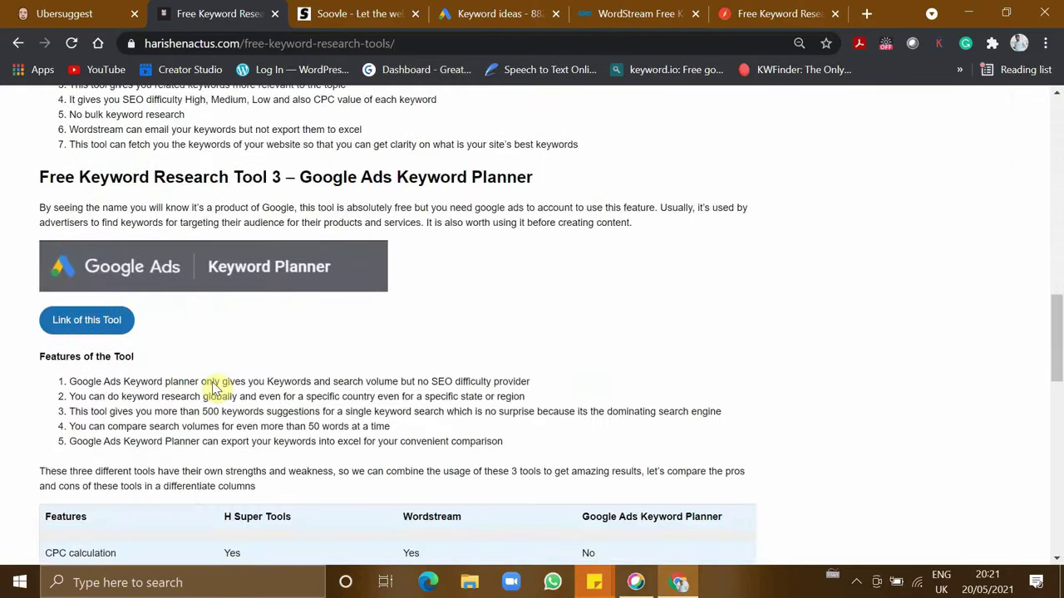
scroll(214, 389, "down", 4)
scroll(215, 389, "down", 2)
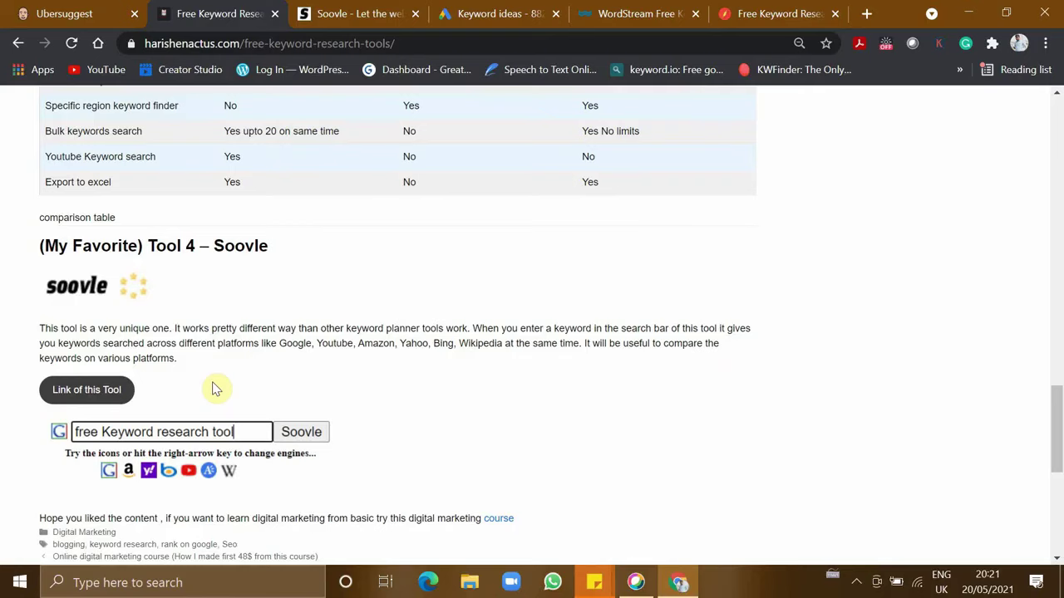
scroll(249, 432, "up", 10)
scroll(261, 439, "up", 2)
scroll(261, 439, "up", 2)
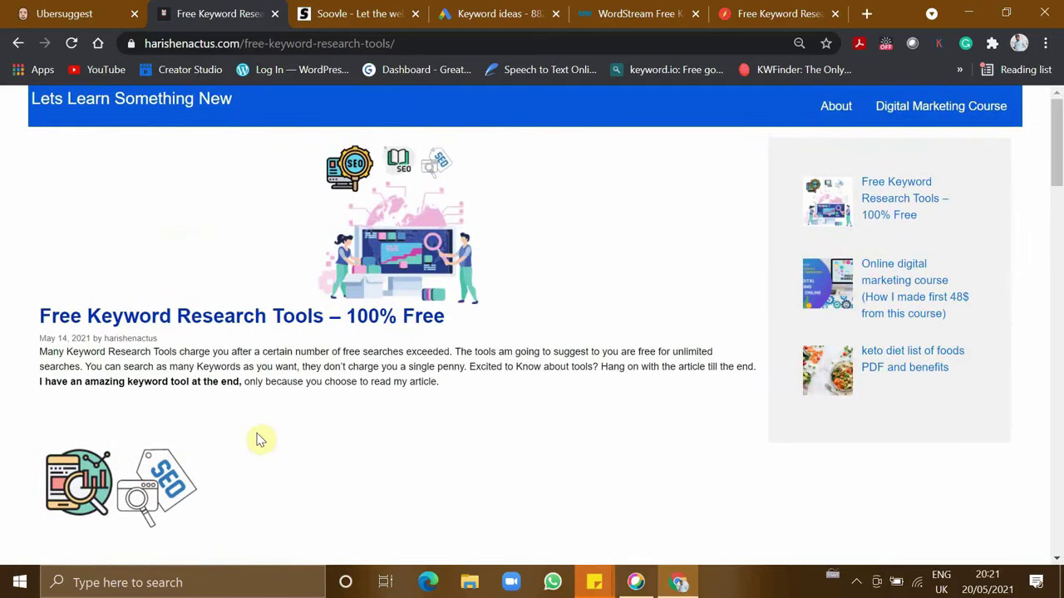